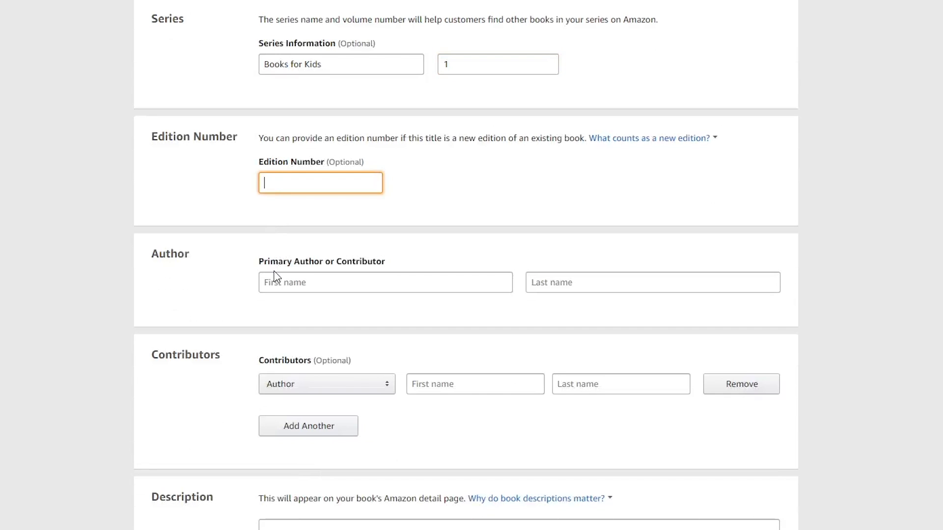
# Enter the primary author's first and last name in the Author section
pyautogui.click(272, 284)
pyautogui.press('Tab')
pyautogui.write('Lewis')
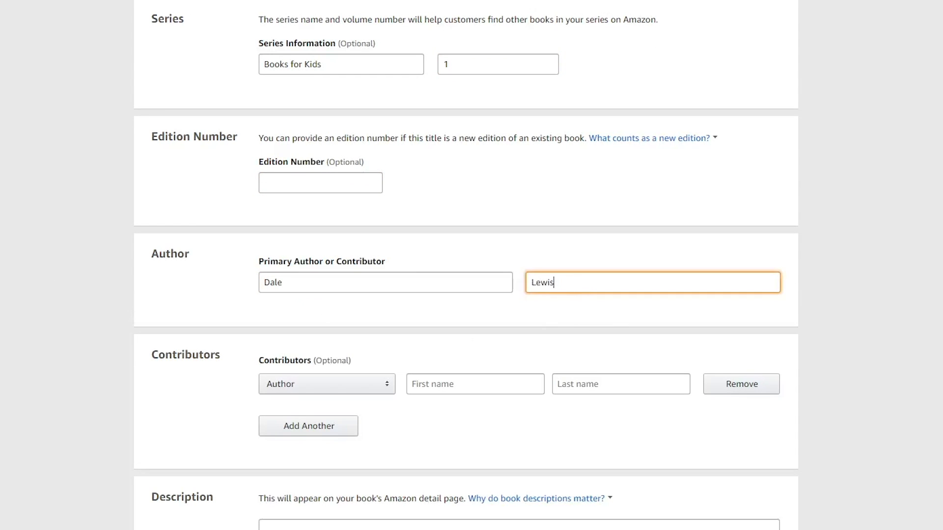
# Add an extra contributor row and remove it again
pyautogui.scroll(-4, 297, 207)
pyautogui.click(307, 226)
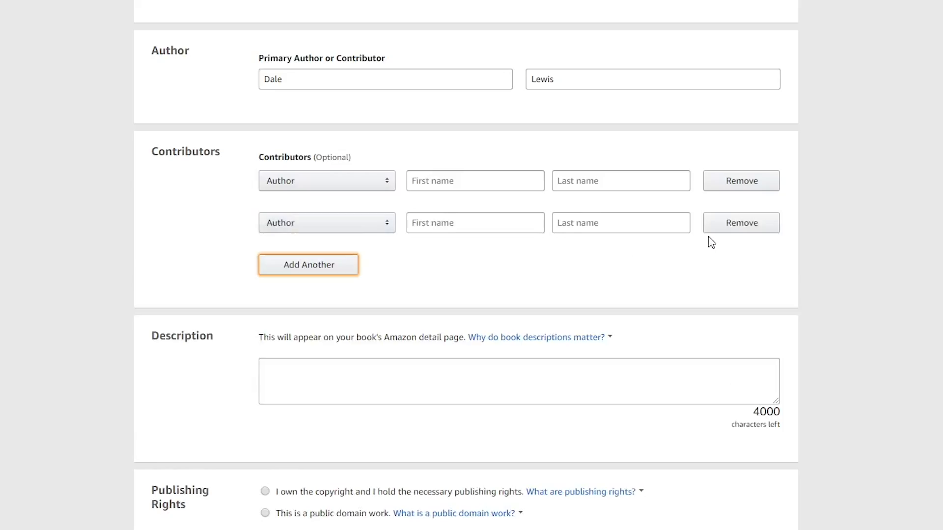
pyautogui.click(723, 220)
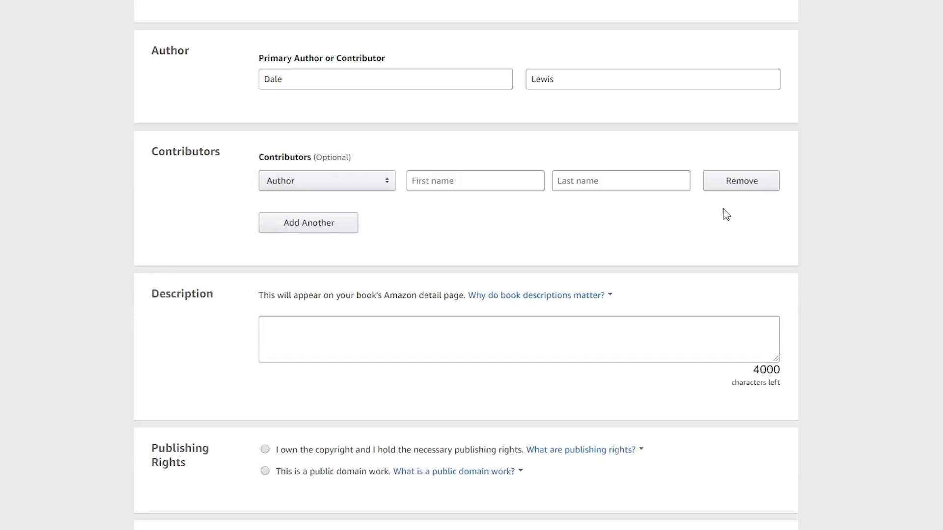
pyautogui.click(728, 188)
# Paste the HTML code made with the Book Description Generator as the description and declare that you own the copyright and hold the publishing rights
pyautogui.click(316, 332)
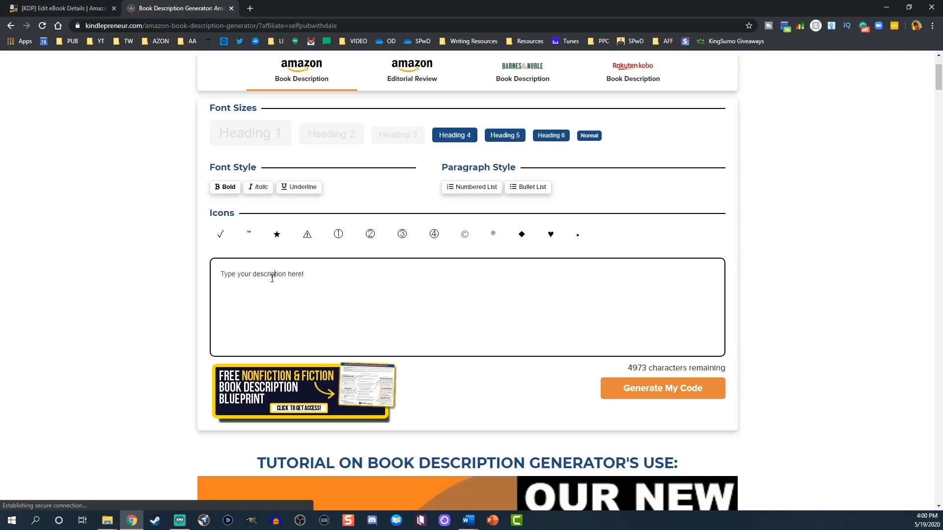
pyautogui.click(622, 389)
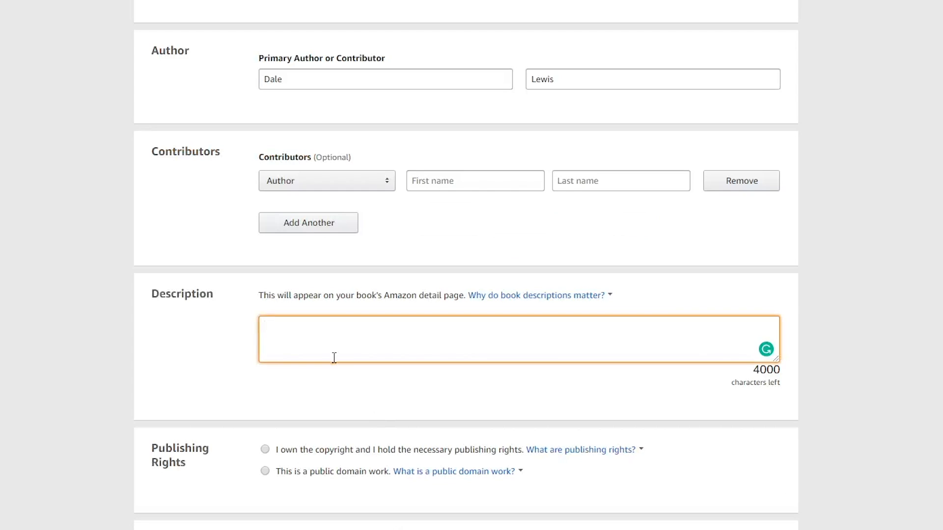
pyautogui.hotkey('ctrl', 'v')
pyautogui.scroll(-3, 287, 368)
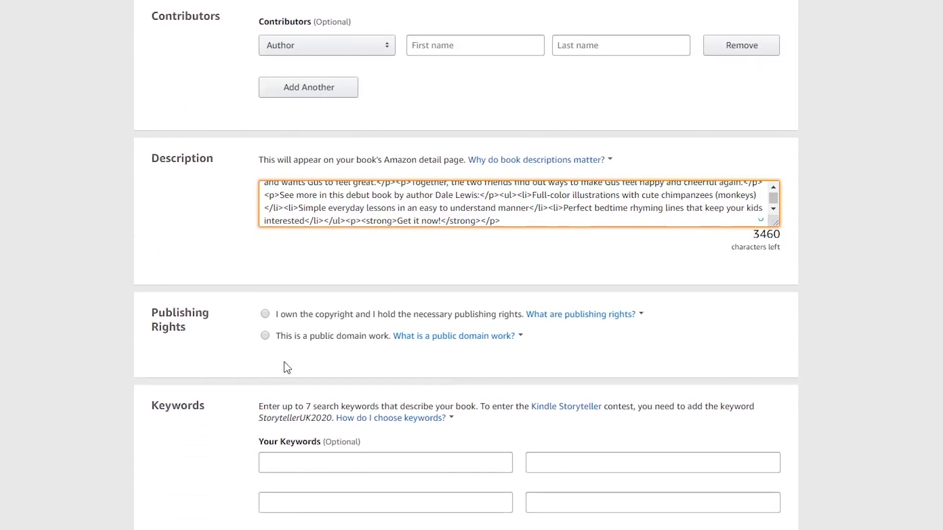
pyautogui.click(265, 316)
# Enter the keywords "childrens monkey books for toddlers ages 3-5" and "childrens monkey books for girls by age 3-5"
pyautogui.scroll(-4, 185, 438)
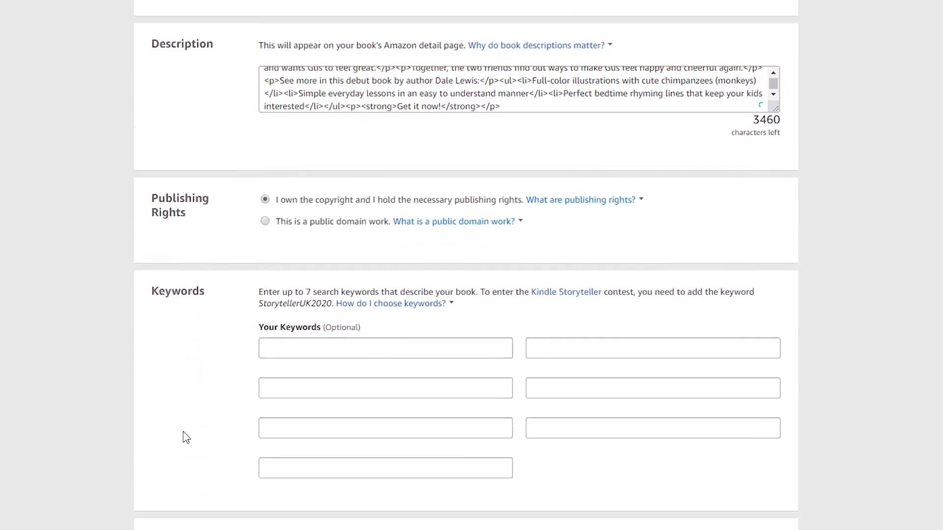
pyautogui.click(276, 264)
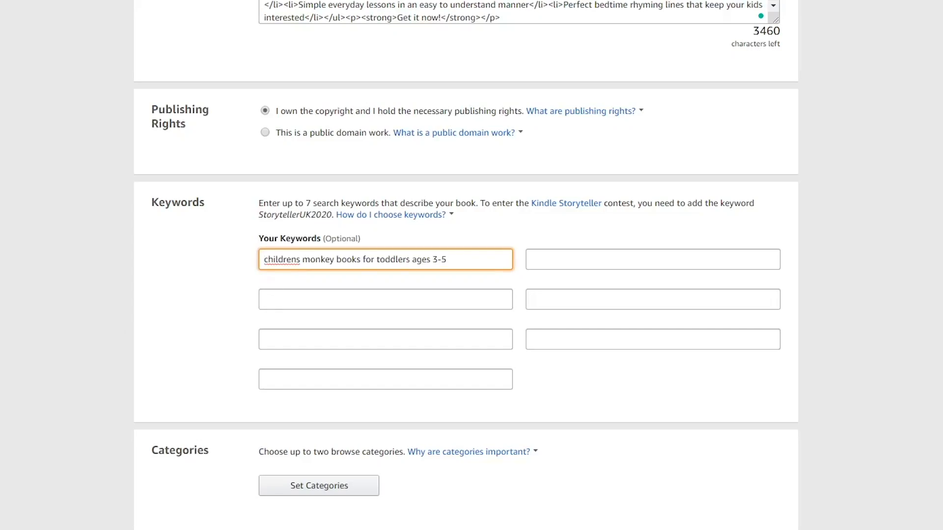
pyautogui.click(432, 296)
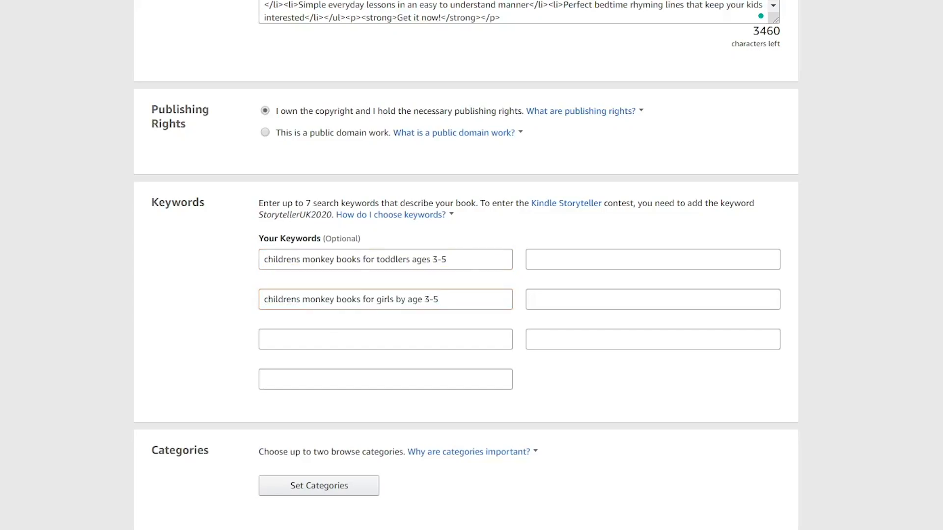
# Add the keywords "monkeys go happy", "kids books about monkeys and animals ages 3-5" and "grumpy monkey book"
pyautogui.click(599, 260)
pyautogui.write('grumpy monkey book')
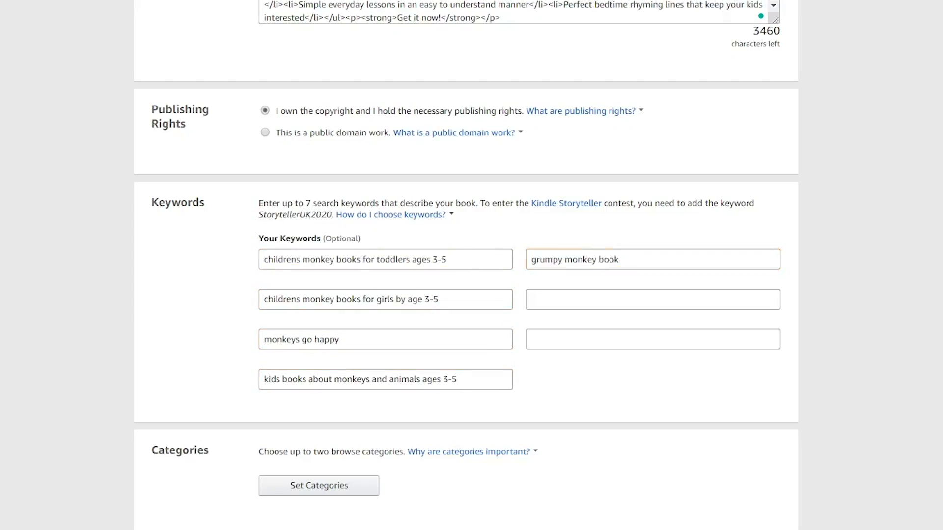
# Add the keywords "kids books about monkeys for boys ages 3-5" and "monkey books for children boys and girls ages 3-5"
pyautogui.click(606, 302)
pyautogui.write('kids books about monkeys for boys ages 3-5')
pyautogui.click(556, 337)
pyautogui.write('monkey books for children boys and girls ages 3-5')
# Set the book's categories to Juvenile Fiction > Animals > Apes, Monkeys, etc. and Juvenile Fiction > Short Stories
pyautogui.scroll(-3, 45, 439)
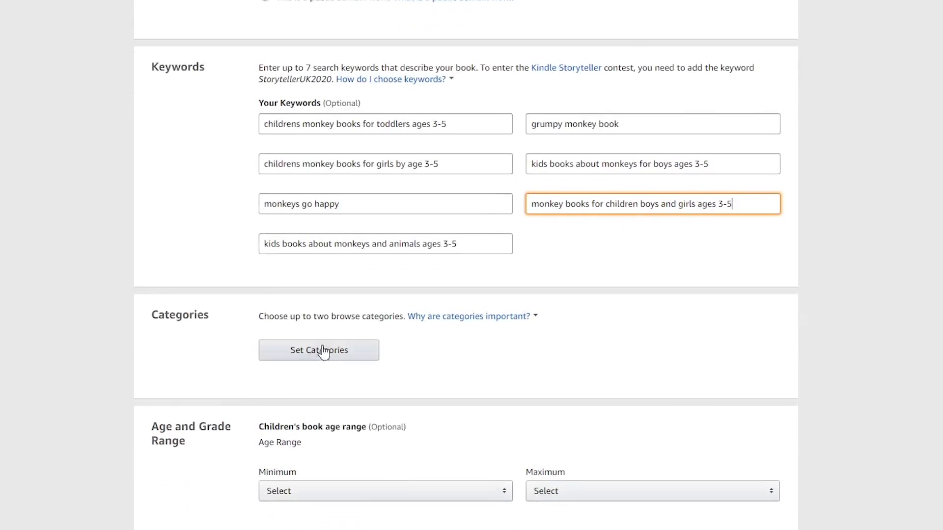
pyautogui.click(326, 350)
pyautogui.click(299, 232)
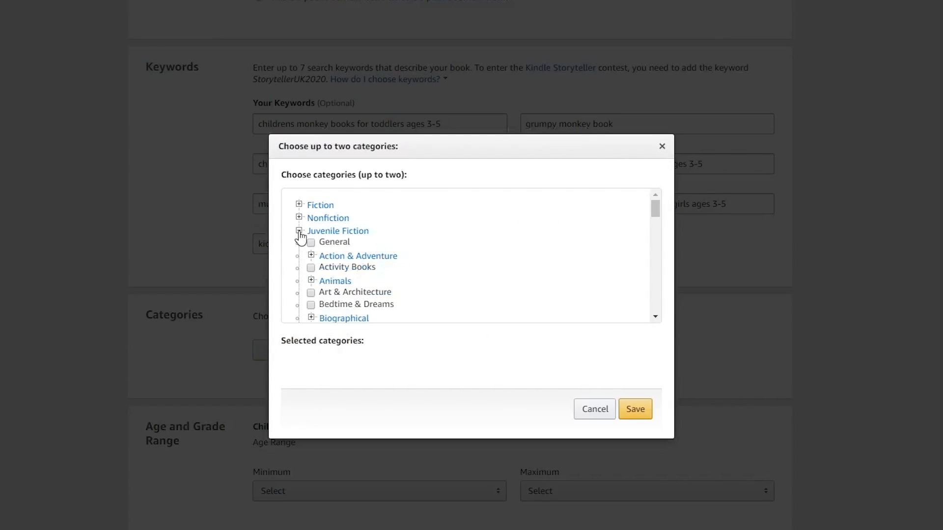
pyautogui.click(334, 282)
pyautogui.click(323, 317)
pyautogui.scroll(-15, 326, 257)
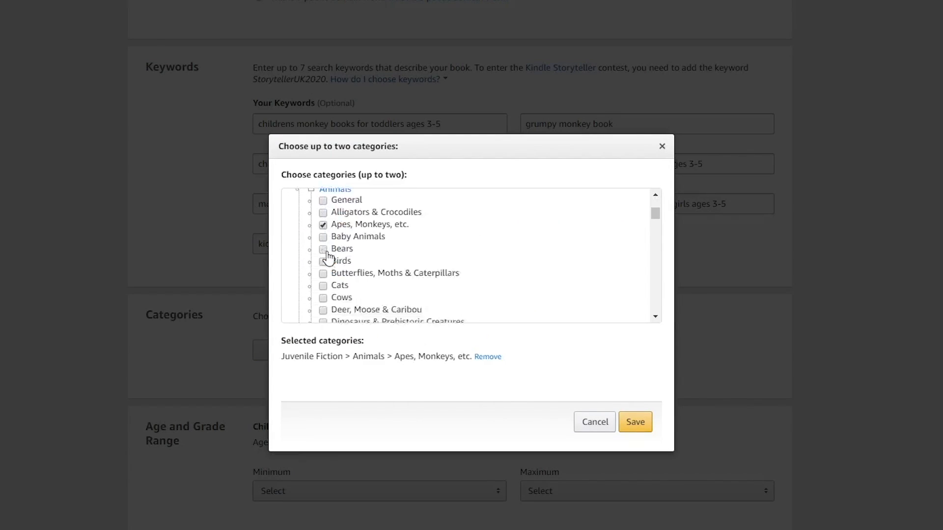
pyautogui.scroll(-8, 328, 259)
pyautogui.click(322, 255)
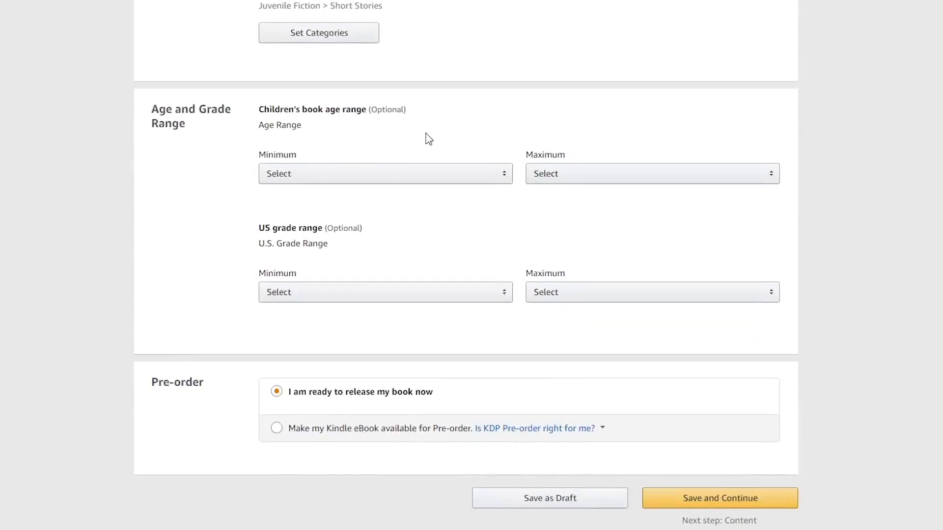
# Set the children's book age range from a minimum of Baby to a maximum of 5
pyautogui.click(363, 176)
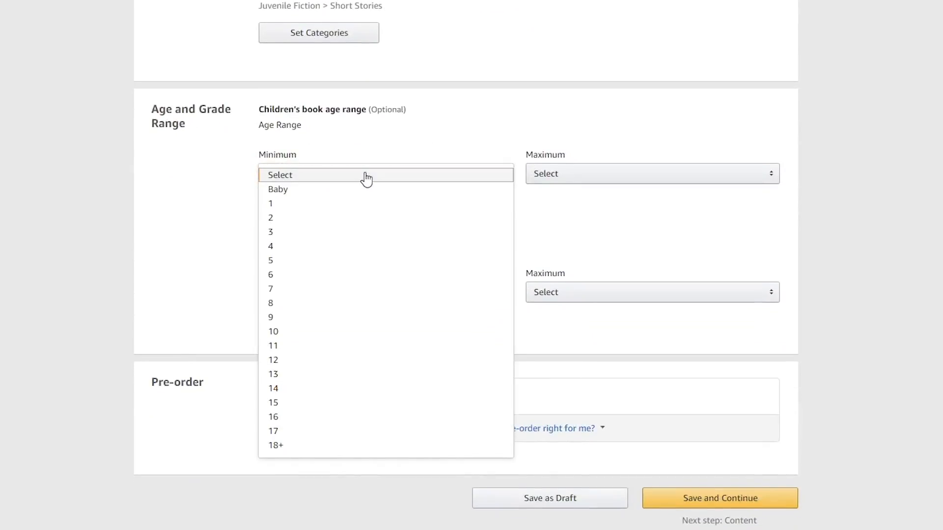
pyautogui.click(366, 195)
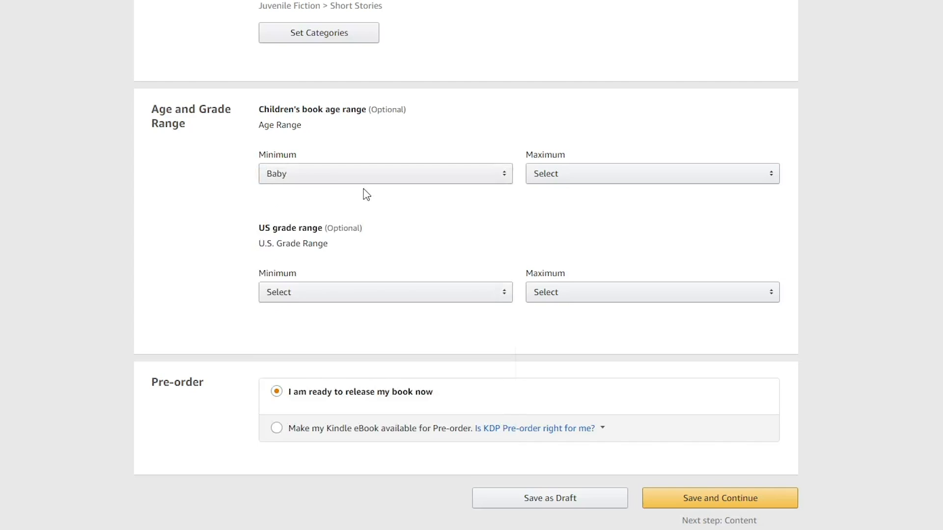
pyautogui.click(574, 182)
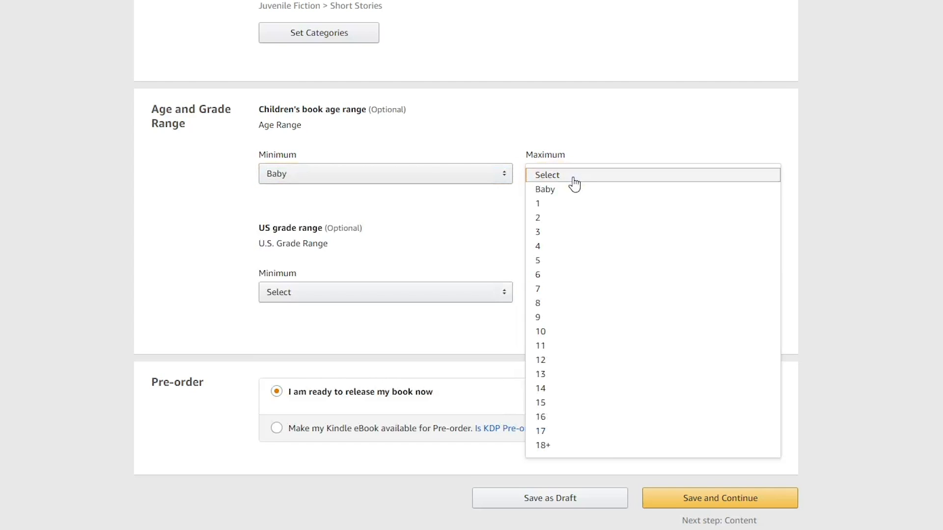
pyautogui.click(569, 260)
# Set the US grade range from a minimum of Preschool to a maximum of 2nd grade
pyautogui.click(397, 294)
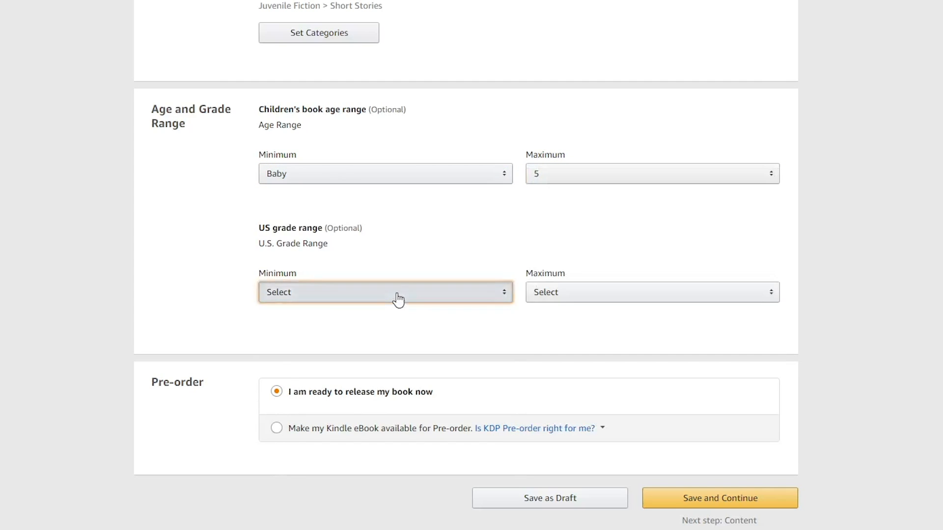
pyautogui.click(393, 308)
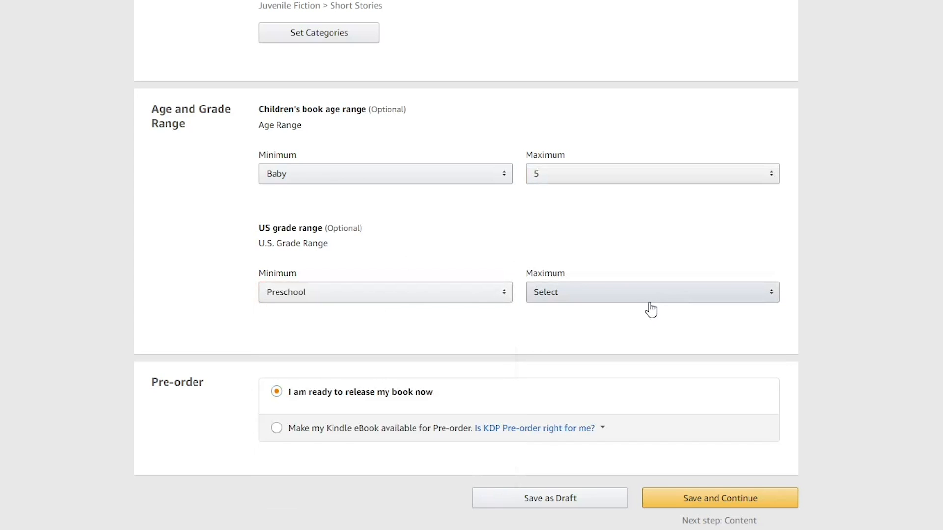
pyautogui.click(629, 299)
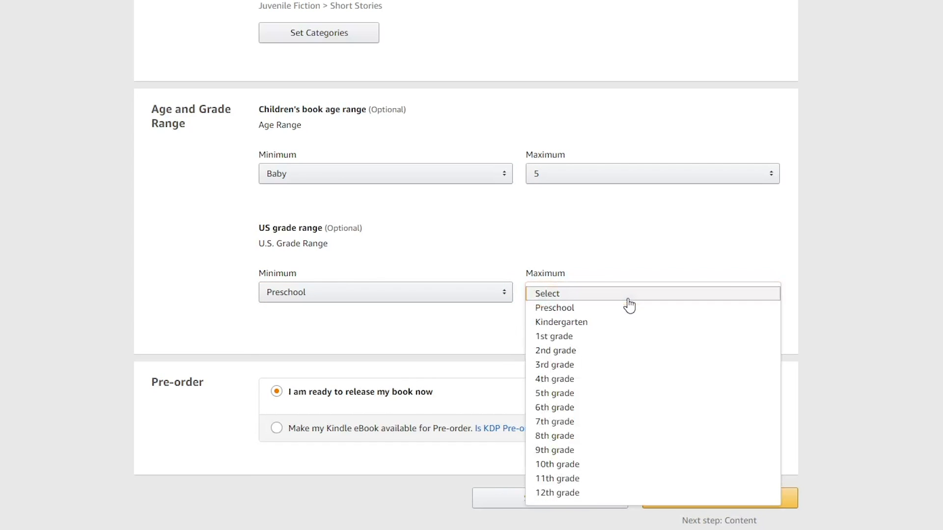
pyautogui.click(579, 351)
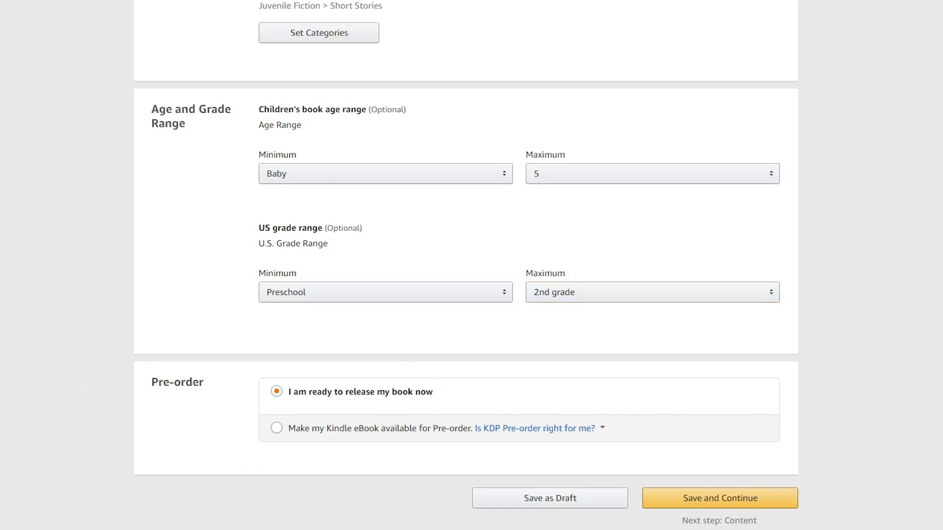
# Choose "I am ready to release my book now" instead of pre-order and save the details to continue to the content page
pyautogui.scroll(-3, 486, 382)
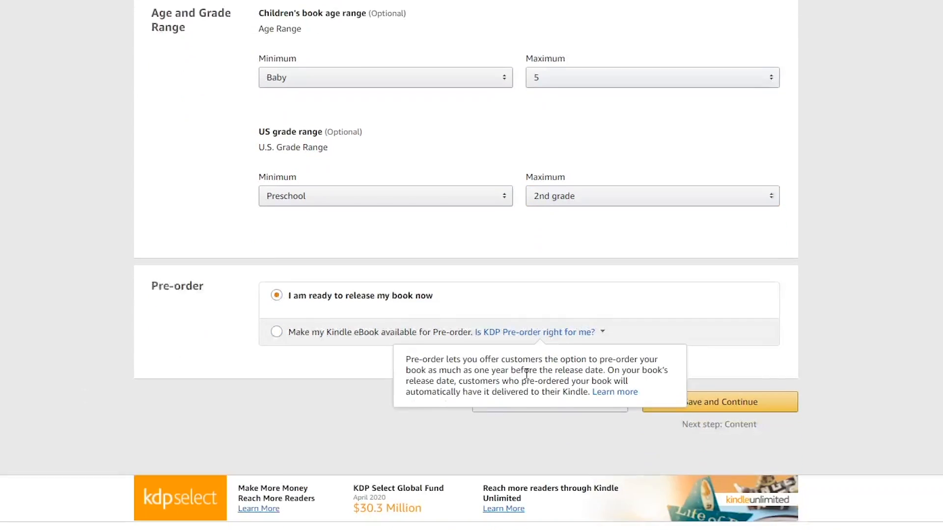
pyautogui.click(277, 283)
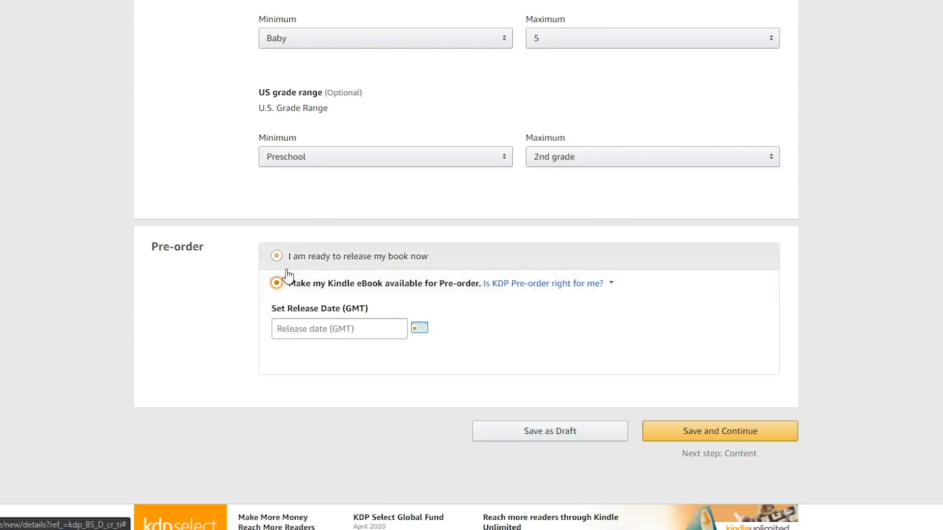
pyautogui.click(279, 257)
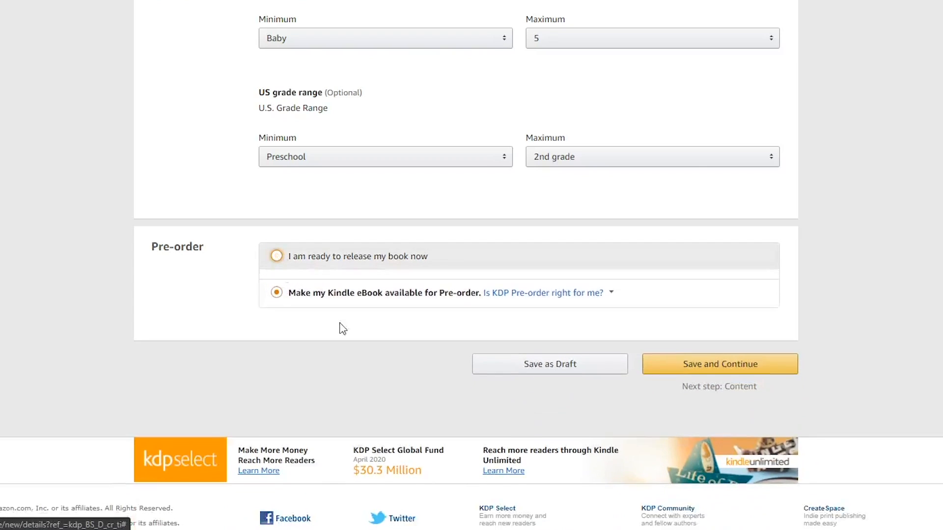
pyautogui.click(706, 368)
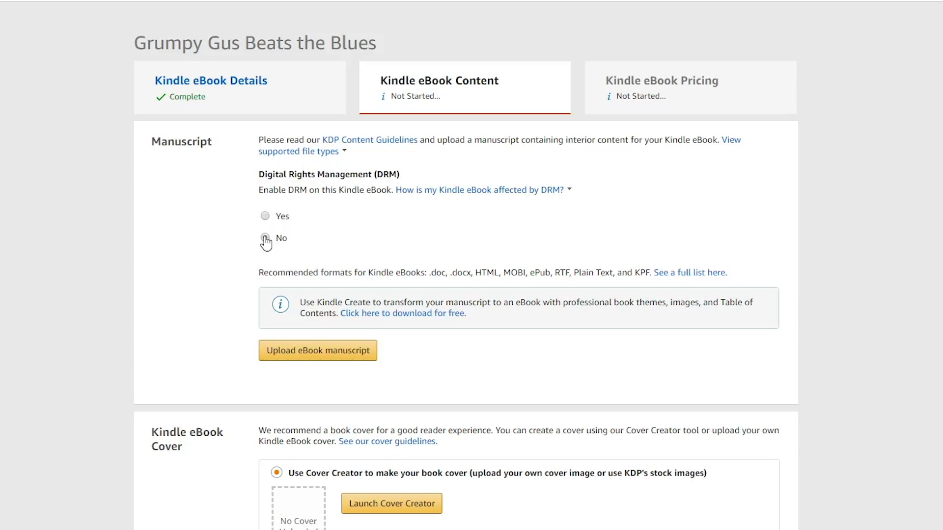
# With DRM set to No, upload Grumpy Gus.mobi from the Downloads > GUS > TEST folder as the eBook manuscript
pyautogui.click(298, 357)
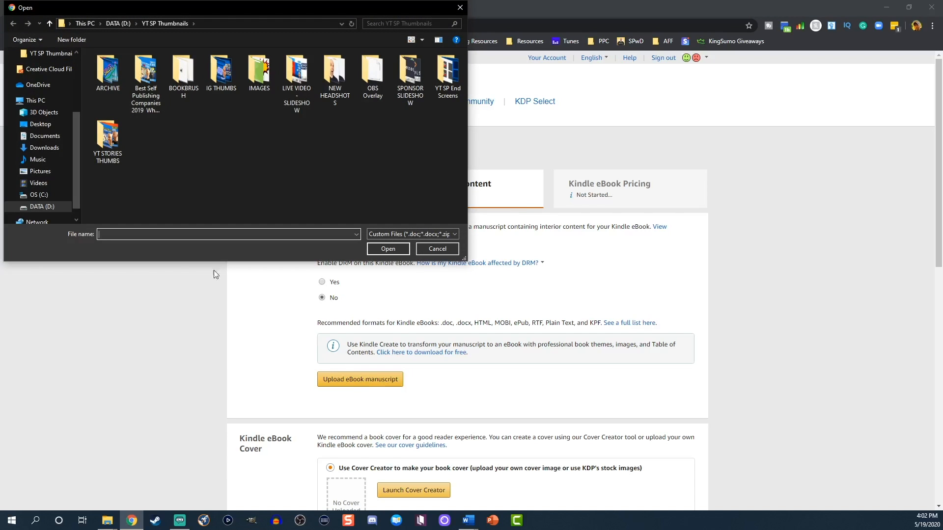
pyautogui.click(44, 148)
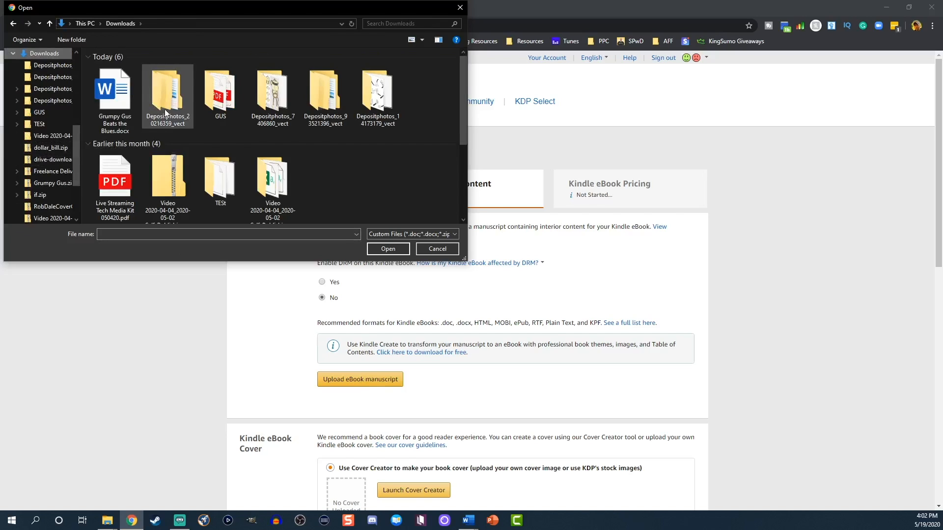
pyautogui.doubleClick(228, 104)
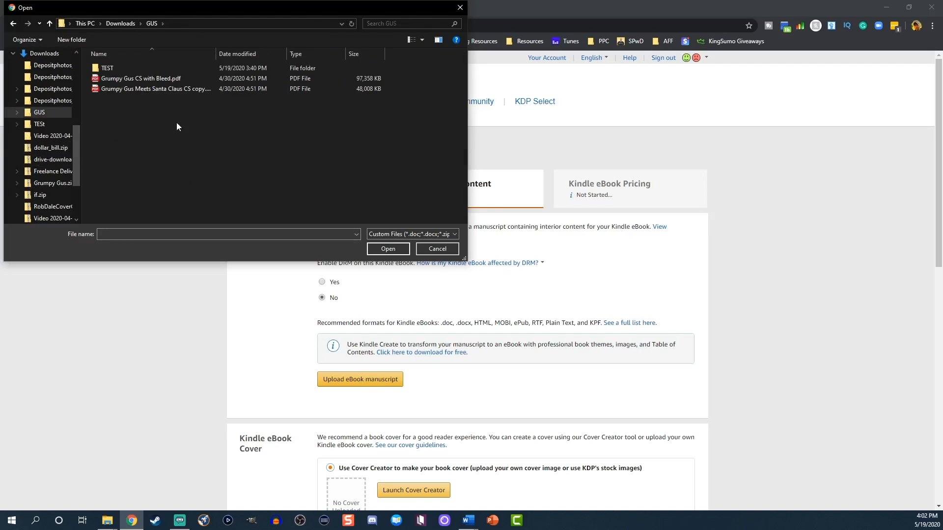
pyautogui.doubleClick(105, 68)
pyautogui.click(122, 111)
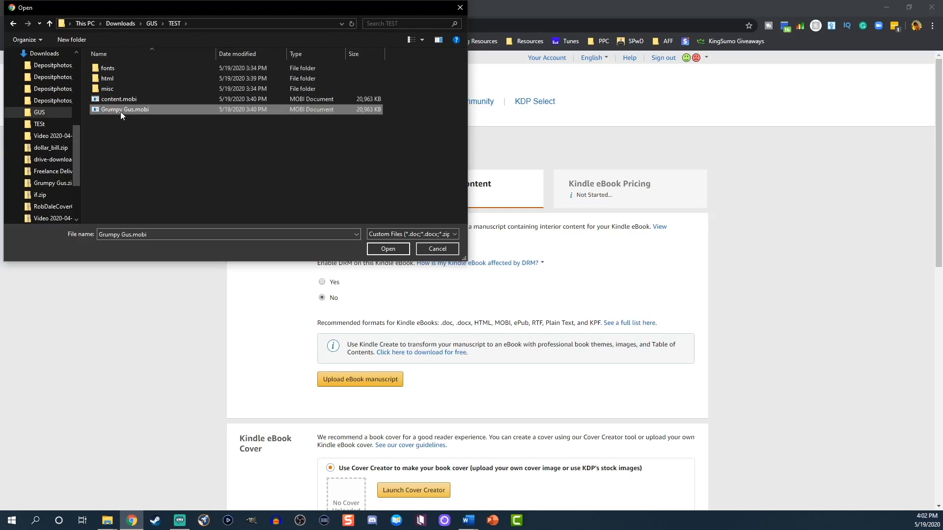
pyautogui.click(391, 251)
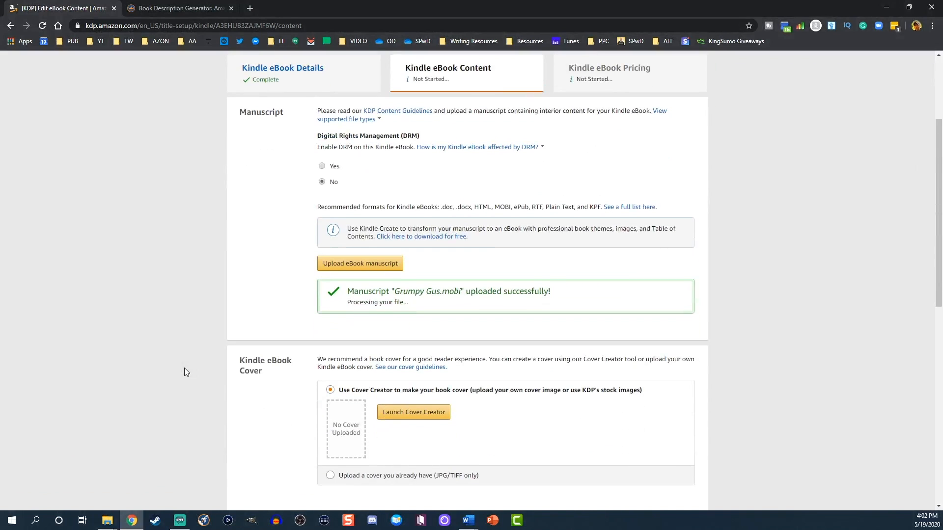
# Choose to upload an existing cover and upload "Grumpy Gus Meets Santa Claus cover.jpg" from the Grumpy Gus Meets Santa folder
pyautogui.scroll(-3, 185, 367)
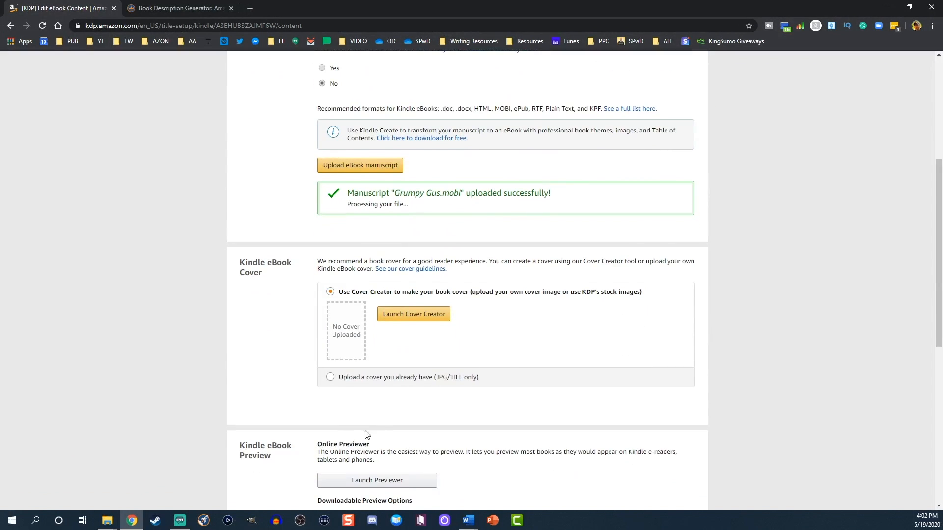
pyautogui.click(336, 381)
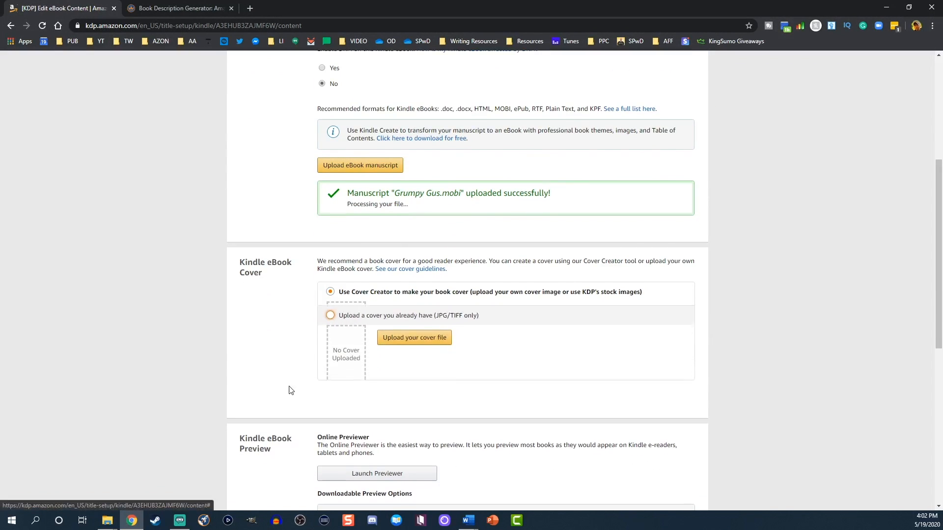
pyautogui.click(410, 335)
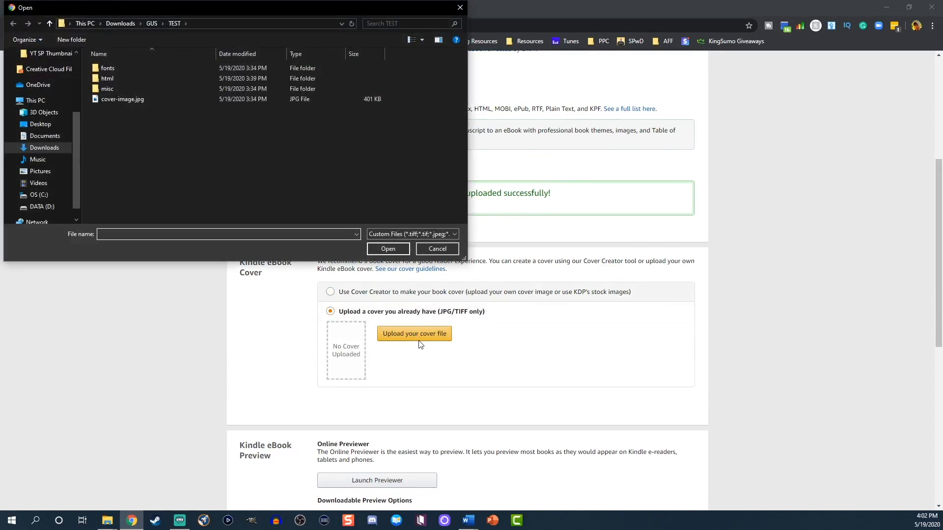
pyautogui.click(14, 24)
pyautogui.click(168, 78)
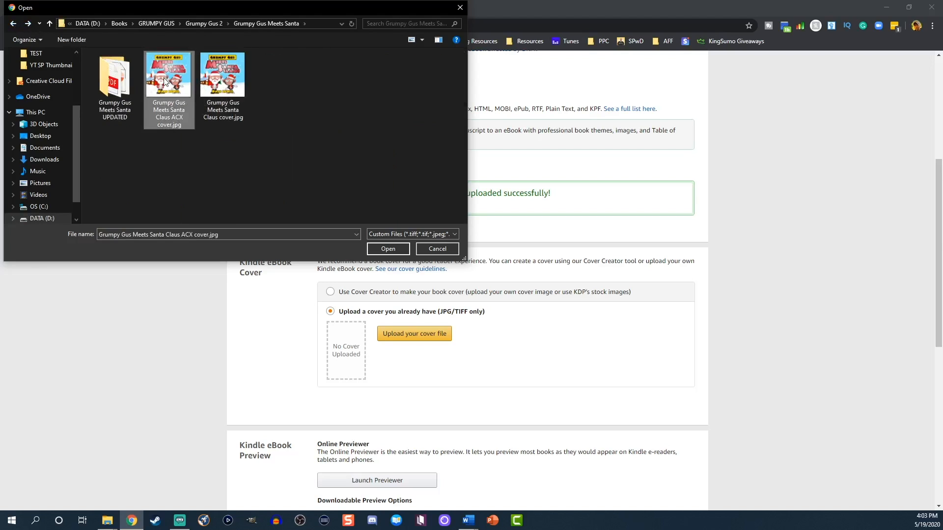
pyautogui.click(223, 79)
pyautogui.click(394, 249)
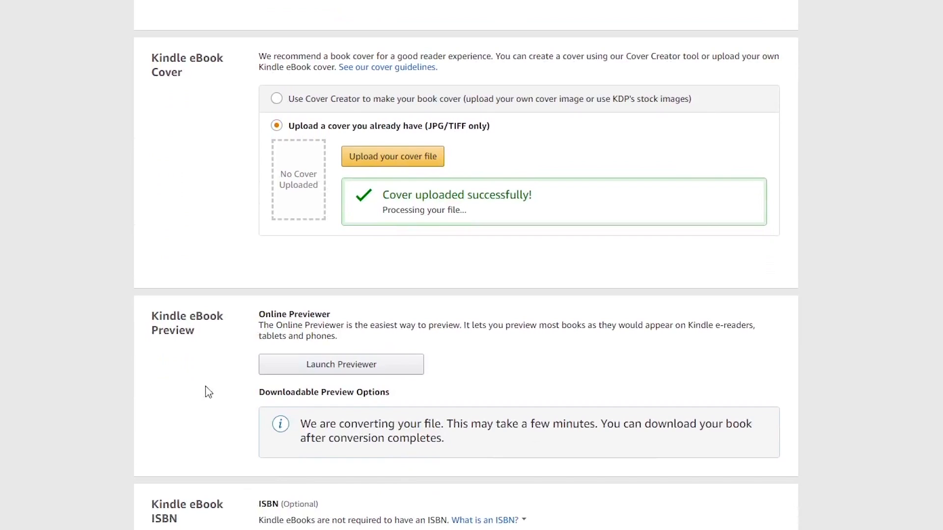
# Open the eBook in the Online Previewer and page through the copyright page and first illustrated pages
pyautogui.click(272, 366)
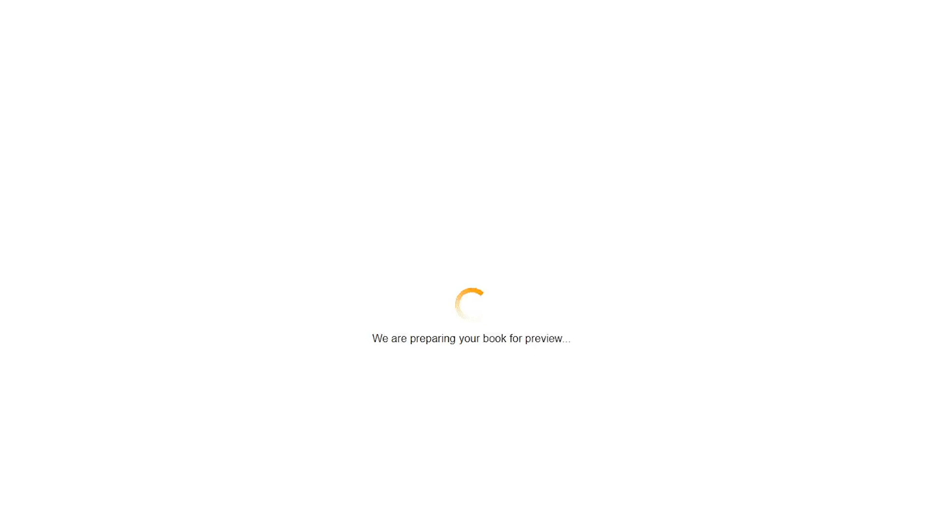
pyautogui.click(674, 286)
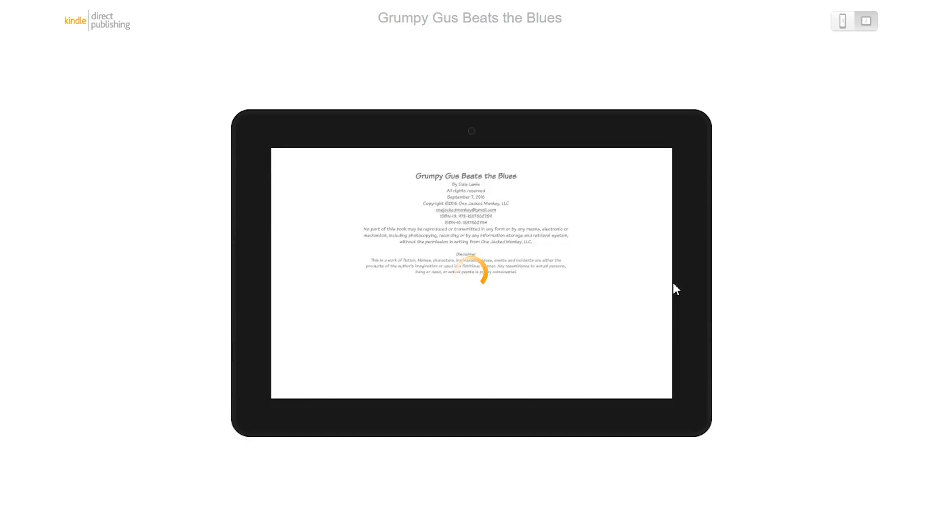
pyautogui.click(674, 285)
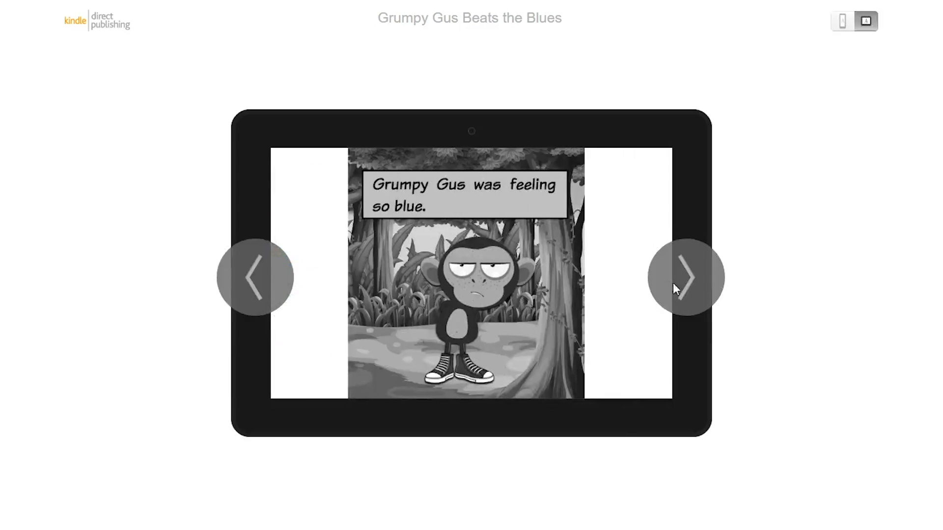
pyautogui.click(673, 284)
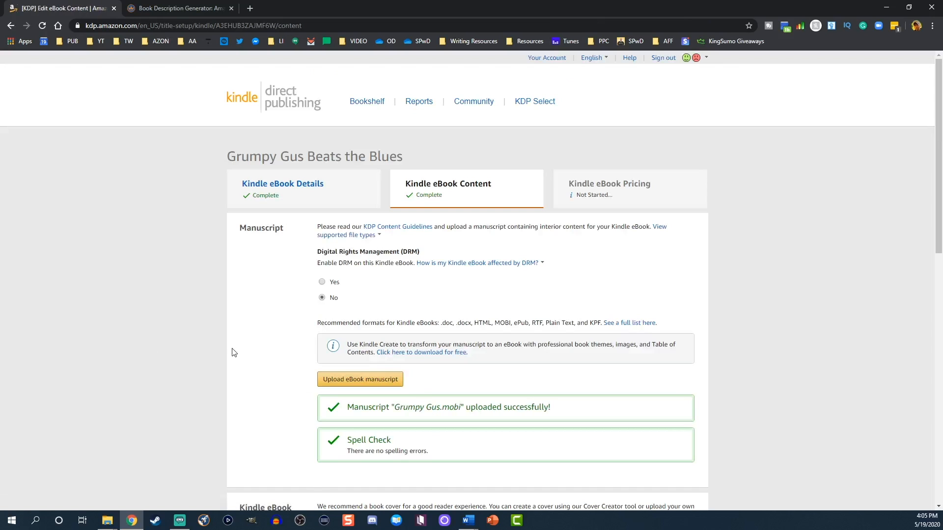
# Leave the optional eBook ISBN and Publisher fields blank and save the content to continue to pricing
pyautogui.scroll(-10, 218, 355)
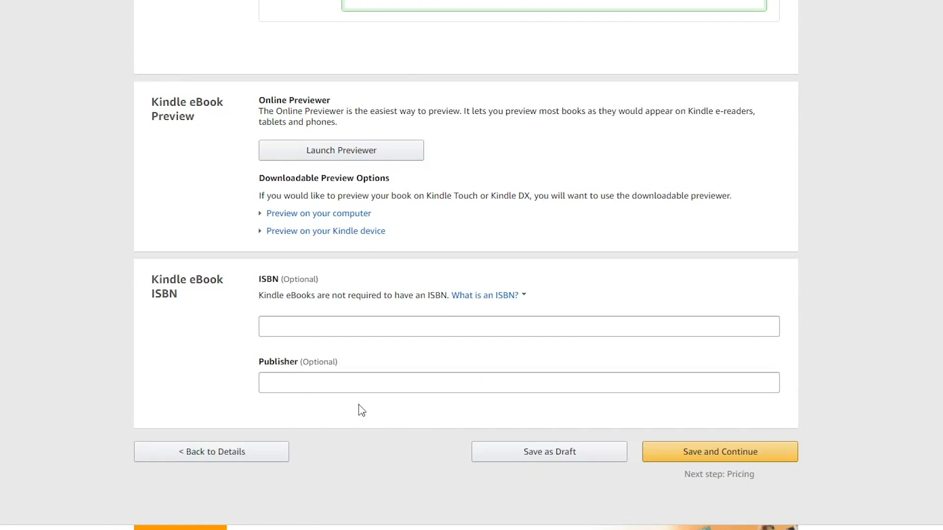
pyautogui.click(278, 321)
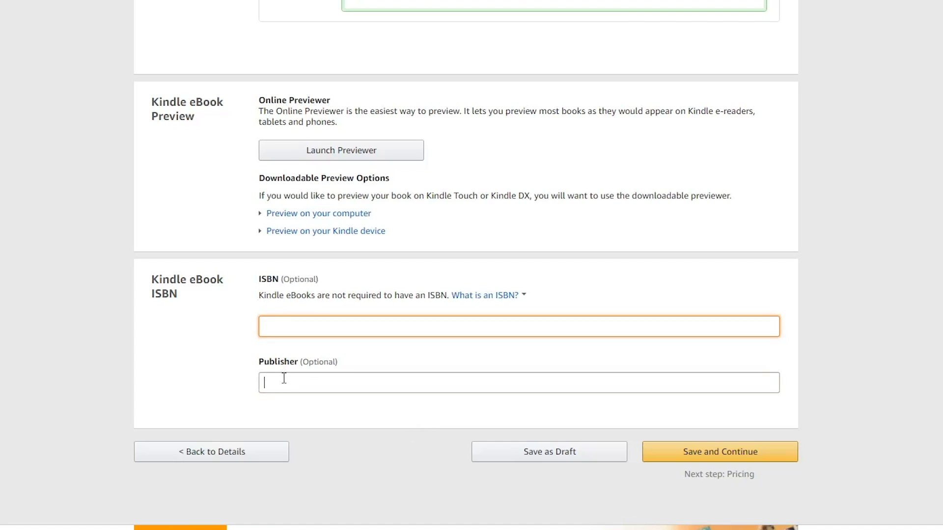
pyautogui.click(284, 379)
pyautogui.click(731, 462)
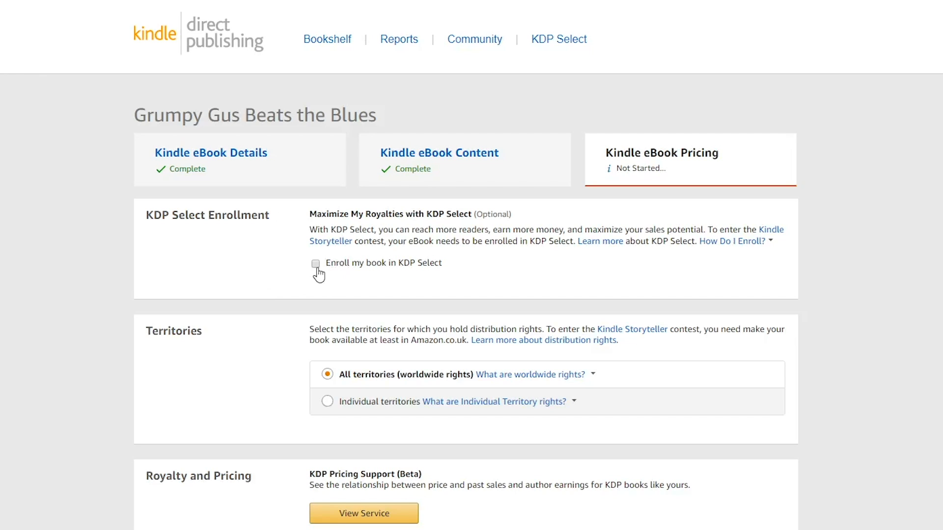
# Enroll the book in KDP Select and keep the distribution rights on All territories (worldwide rights)
pyautogui.scroll(-1, 280, 349)
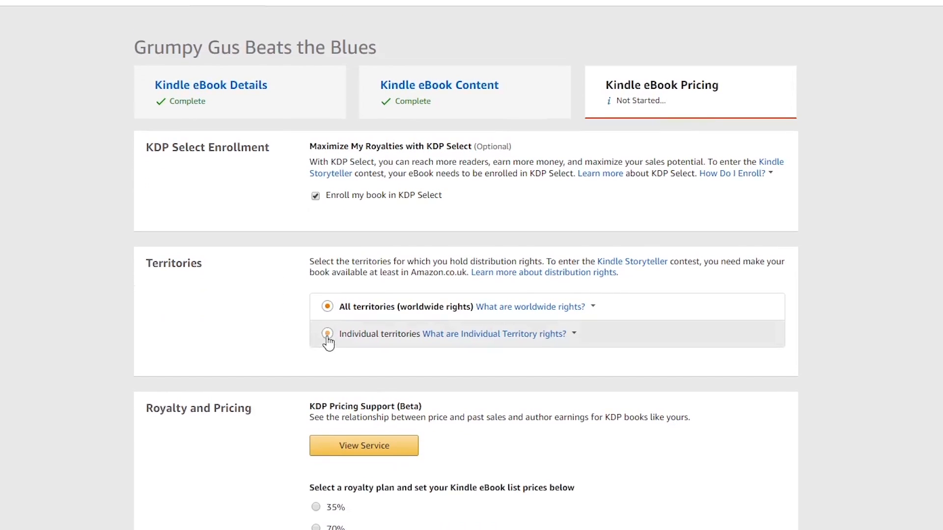
pyautogui.click(326, 334)
pyautogui.click(327, 306)
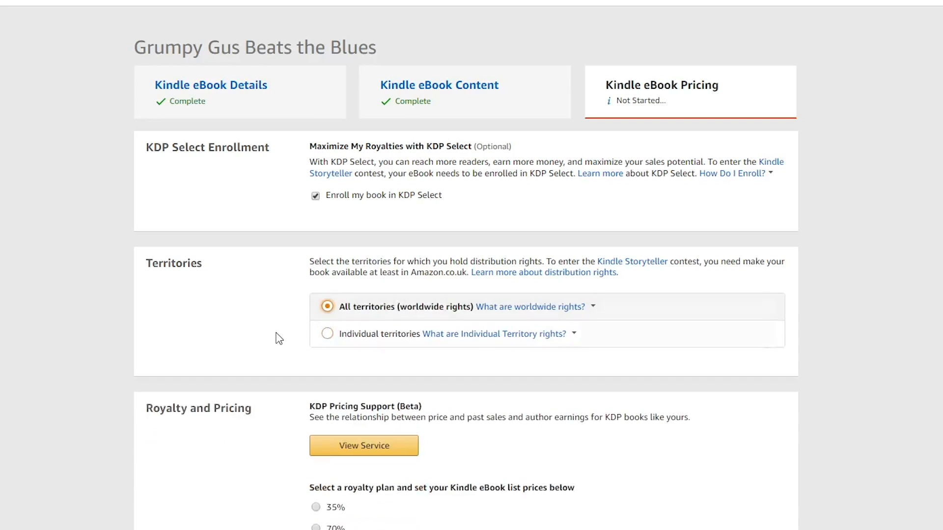
# Accept the 70% royalty plan suggested by KDP Pricing Support and set the Amazon.com list price to 3.99 USD
pyautogui.scroll(-3, 280, 334)
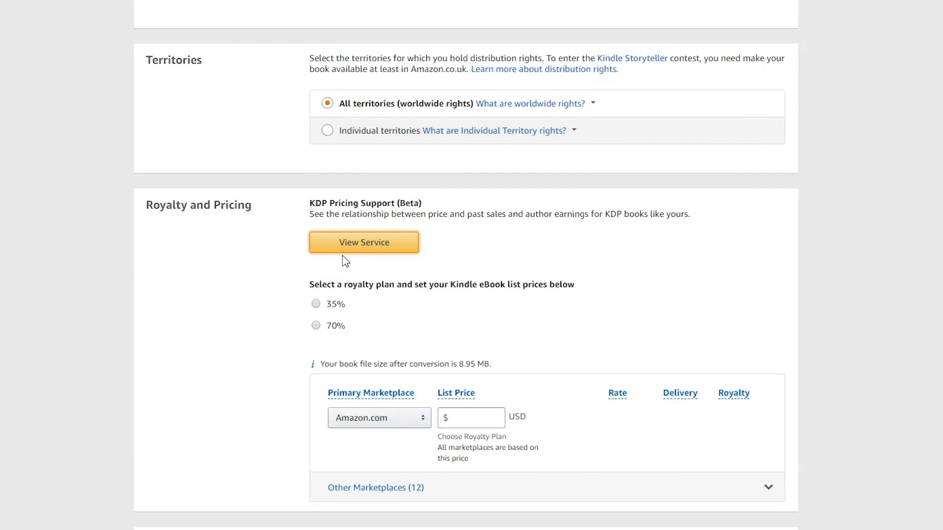
pyautogui.click(344, 248)
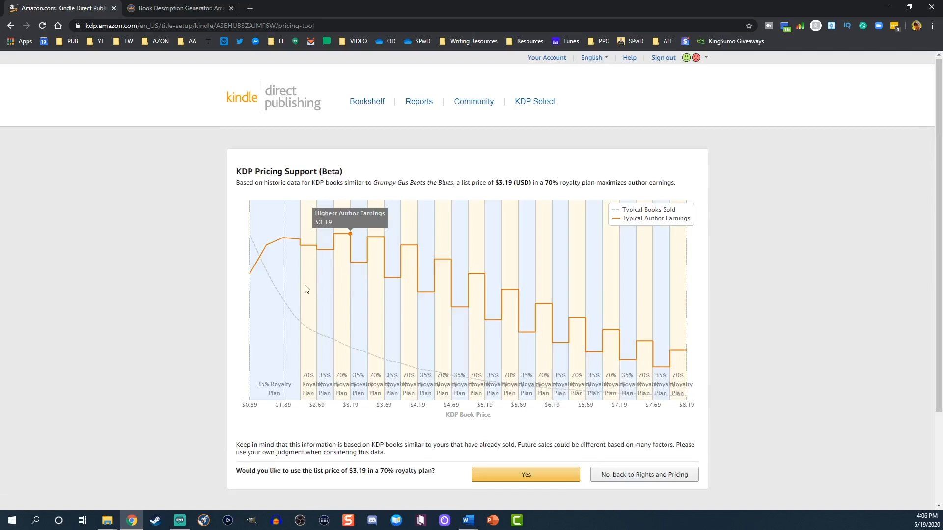
pyautogui.click(523, 476)
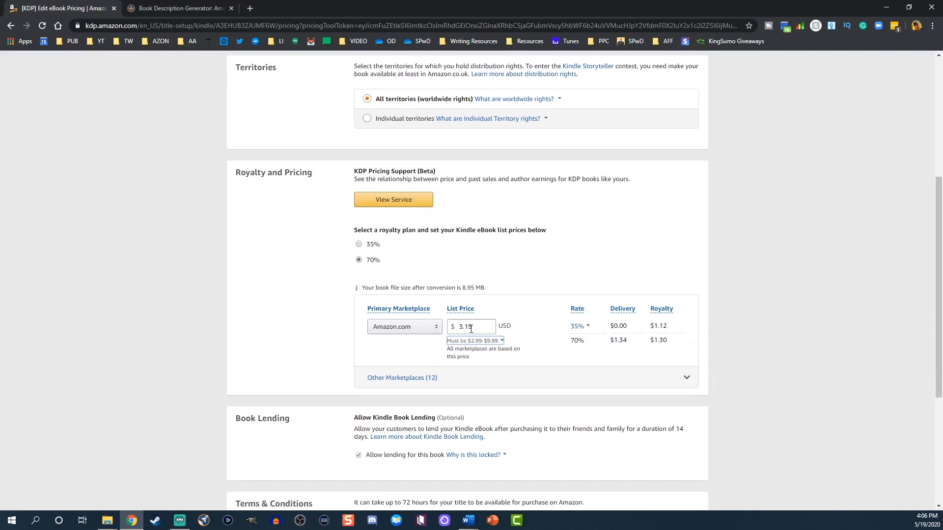
pyautogui.moveTo(466, 327); pyautogui.dragTo(475, 325)
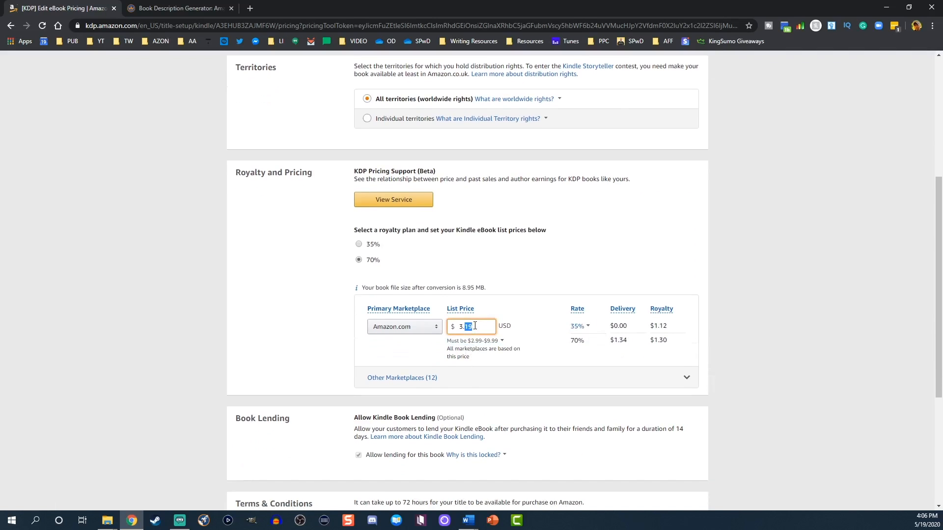
pyautogui.write('99')
# Expand the other marketplaces and set the list prices to 299 INR for Amazon.in and 3.99 GBP for Amazon.co.uk
pyautogui.click(431, 378)
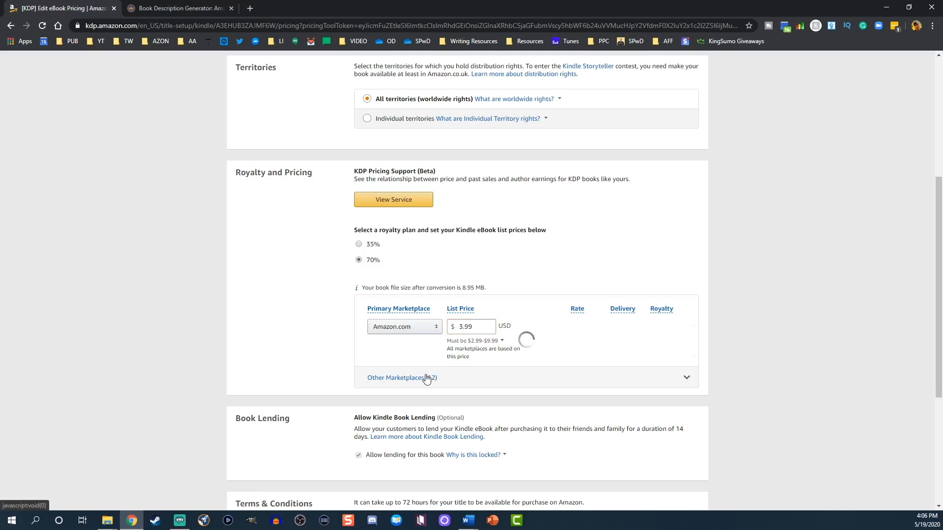
pyautogui.scroll(-2, 391, 382)
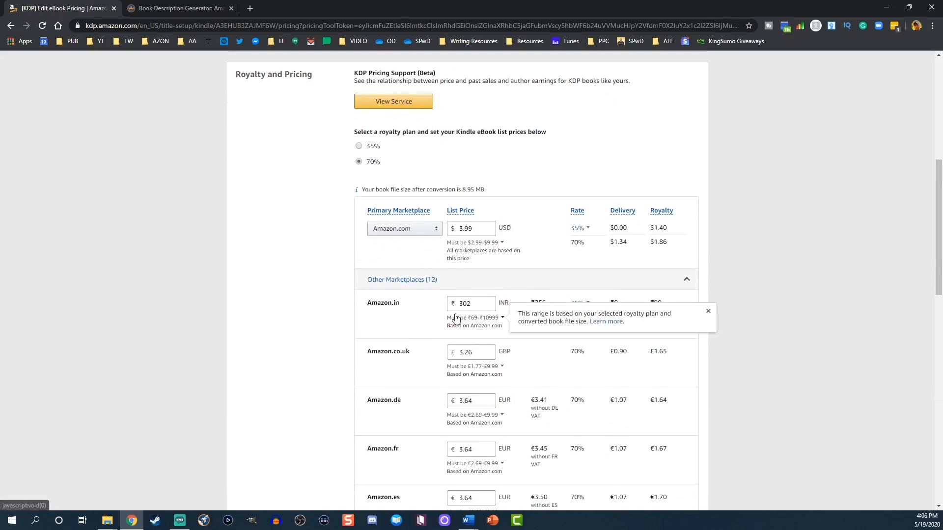
pyautogui.moveTo(463, 303)
pyautogui.mouseDown()
pyautogui.moveTo(477, 303)
pyautogui.moveTo(473, 320)
pyautogui.mouseUp()
pyautogui.press('BackSpace')
pyautogui.press('BackSpace')
pyautogui.write('299')
pyautogui.scroll(-1, 469, 334)
pyautogui.write('99')
# Set the Amazon.de list price to 3.99 EUR and give the following euro marketplaces the same .99 ending
pyautogui.scroll(-1, 468, 319)
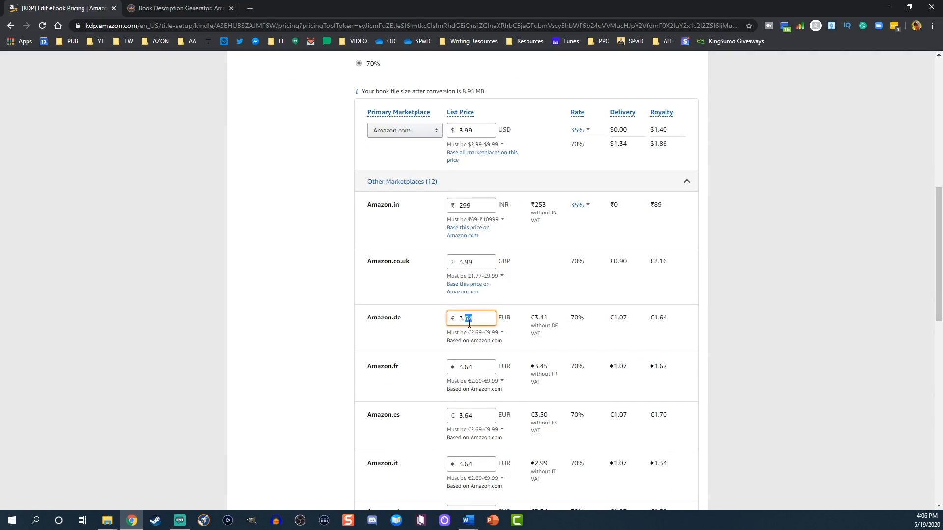
pyautogui.write('99')
pyautogui.moveTo(465, 390); pyautogui.dragTo(474, 390)
pyautogui.write('99')
pyautogui.scroll(-2, 467, 390)
pyautogui.write('99')
pyautogui.moveTo(465, 348); pyautogui.dragTo(472, 355)
pyautogui.write('99')
pyautogui.moveTo(468, 363); pyautogui.dragTo(484, 366)
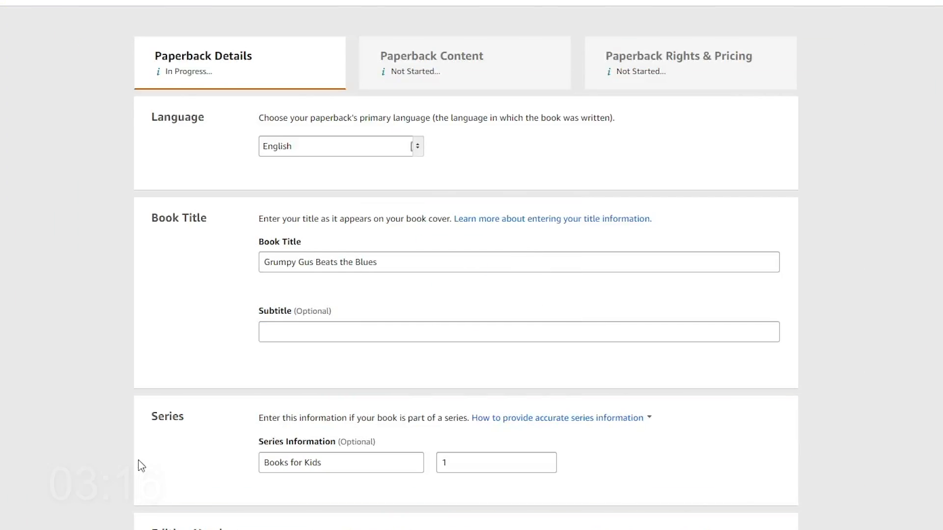
# Review the paperback's book title, subtitle, series information, edition number and primary author fields
pyautogui.scroll(-2, 196, 371)
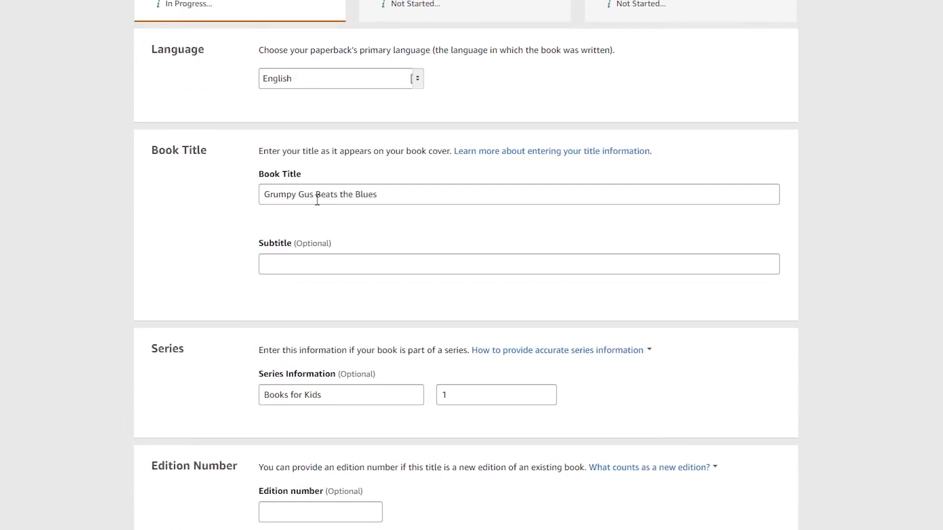
pyautogui.click(316, 195)
pyautogui.click(293, 259)
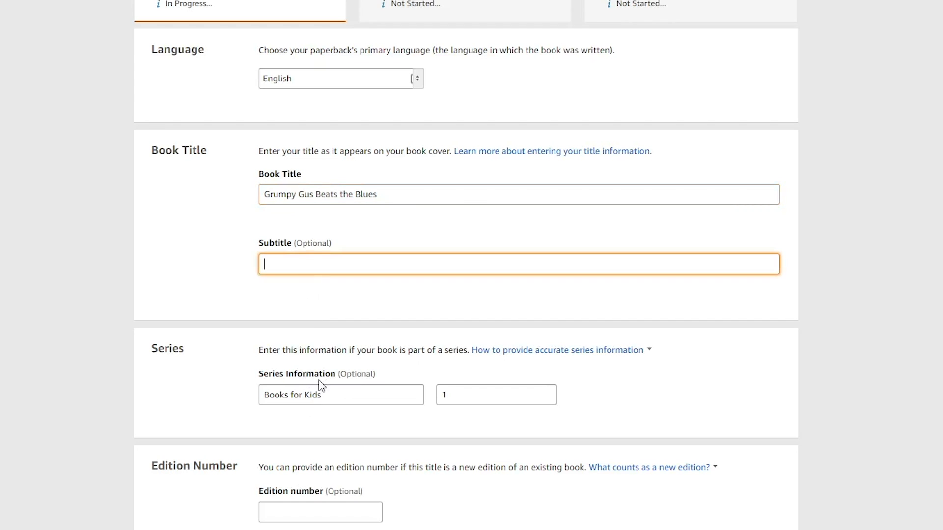
pyautogui.click(322, 388)
pyautogui.click(452, 400)
pyautogui.scroll(-3, 406, 418)
pyautogui.scroll(-3, 406, 418)
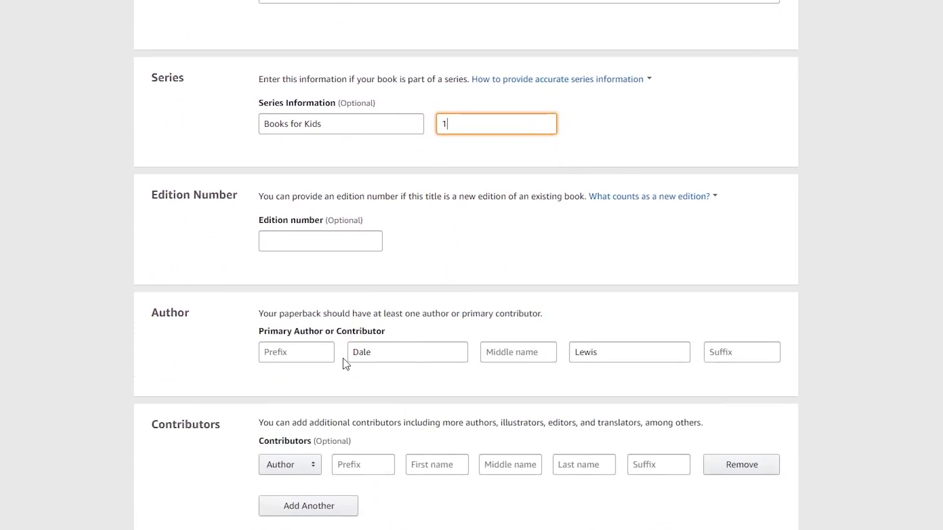
pyautogui.click(399, 354)
pyautogui.click(597, 348)
pyautogui.scroll(-5, 488, 407)
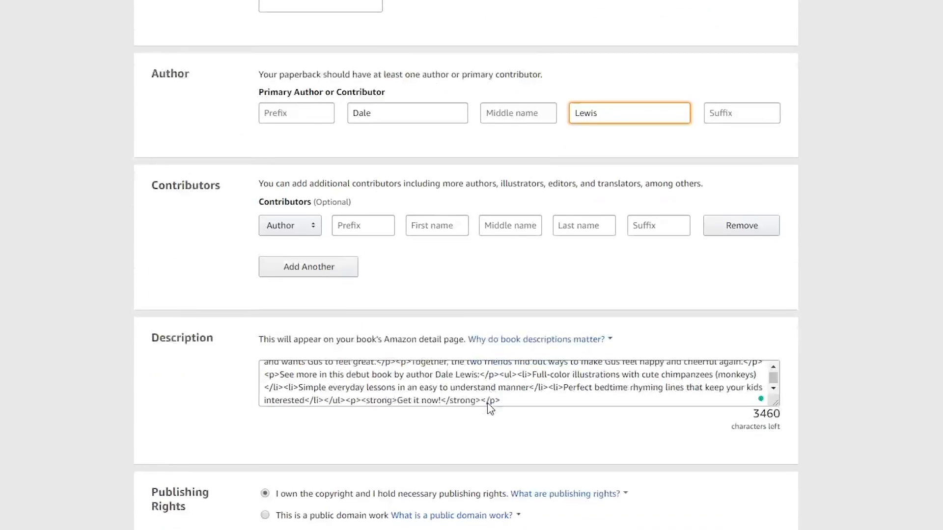
# Enlarge the paperback's Description field and replace all its text with the copied HTML book description
pyautogui.click(374, 358)
pyautogui.moveTo(777, 368); pyautogui.dragTo(777, 508)
pyautogui.moveTo(619, 459); pyautogui.dragTo(216, 340)
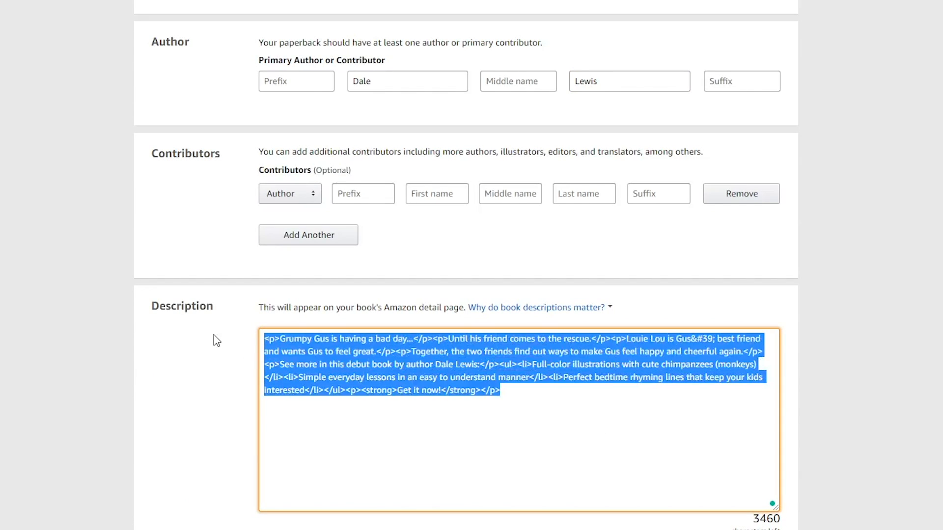
pyautogui.write('<p>Grumpy Gus is having a bad day...</p><p>Until his friend comes to the rescue.</p><p>Louie Lou is Gus&#39; best friend and wants Gus to feel great.</p><p>Together, the two friends find out ways to make Gus feel happy and cheerful again.</p><p>See more in this debut book by author Dale Lewis:</p><ul><li>Full-color illustrations with cute chimpanzees (monkeys)</li><li>Simple everyday lessons in an easy to understand manner</li><li>Perfect bedtime rhyming lines that keep your kids interested</li></ul><p><strong>Get it now!</strong></p>')
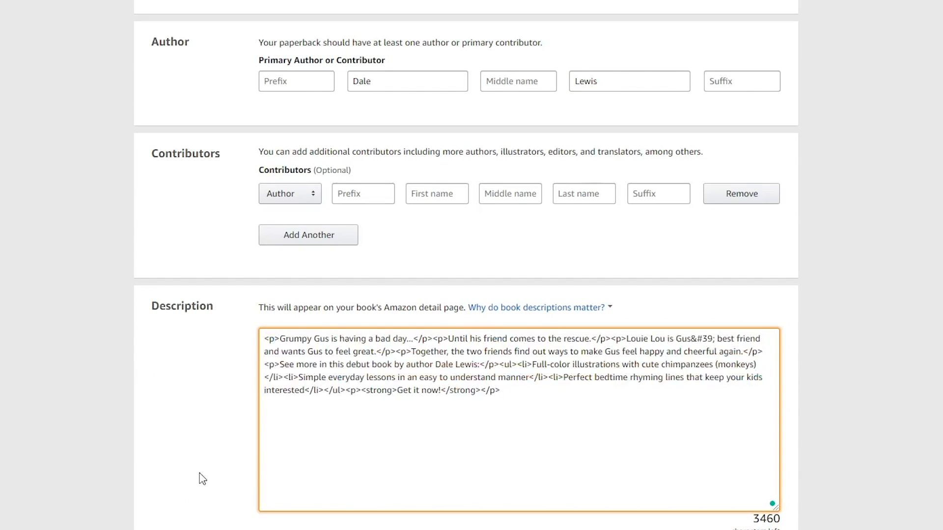
# Review the paperback's publishing rights, keywords and browse categories
pyautogui.scroll(-3, 201, 476)
pyautogui.scroll(-3, 202, 478)
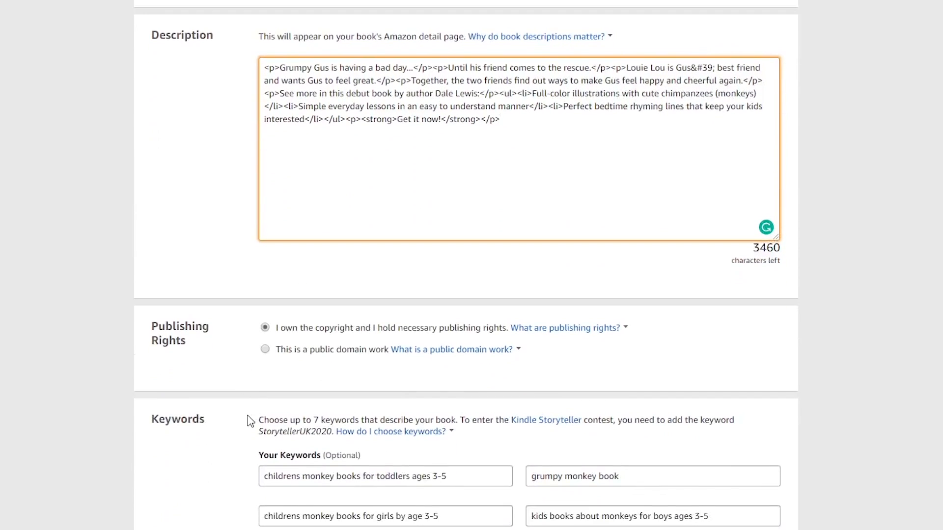
pyautogui.scroll(-3, 225, 440)
pyautogui.click(305, 345)
pyautogui.click(300, 383)
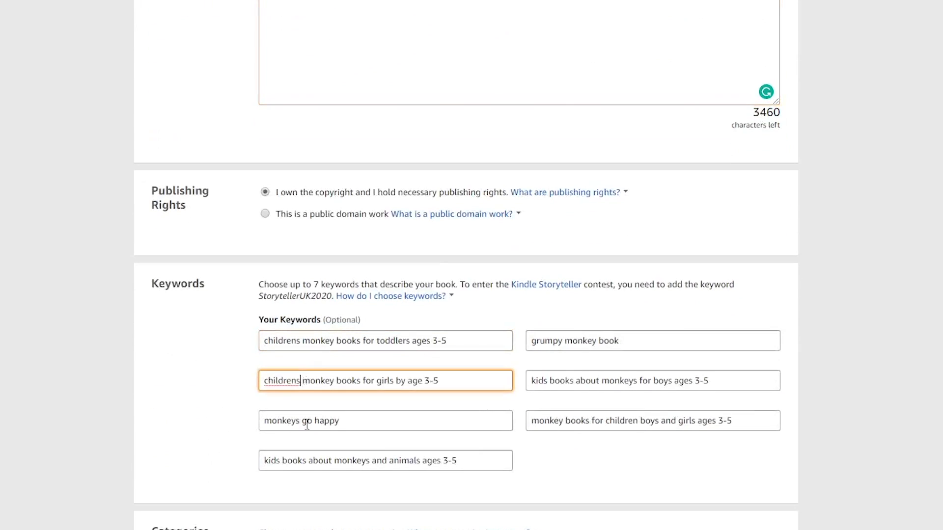
pyautogui.click(307, 424)
pyautogui.scroll(-2, 256, 461)
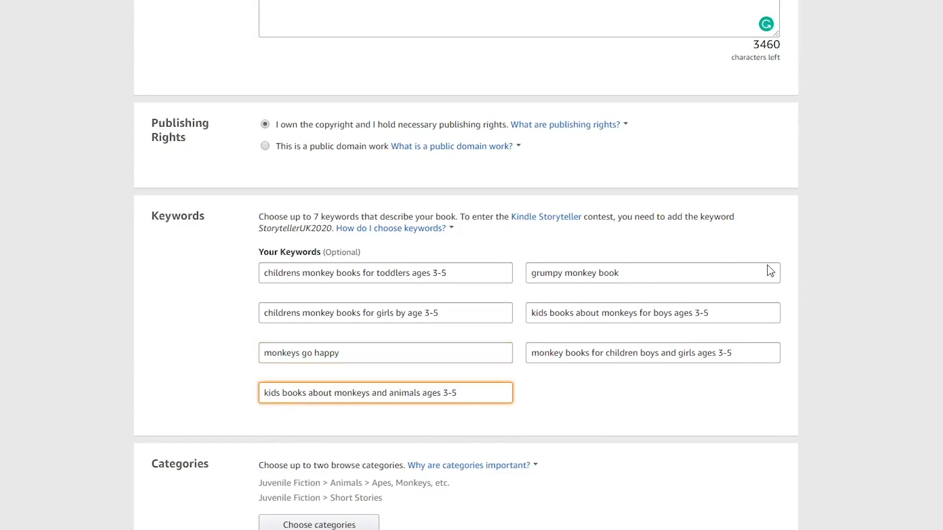
pyautogui.scroll(-3, 257, 437)
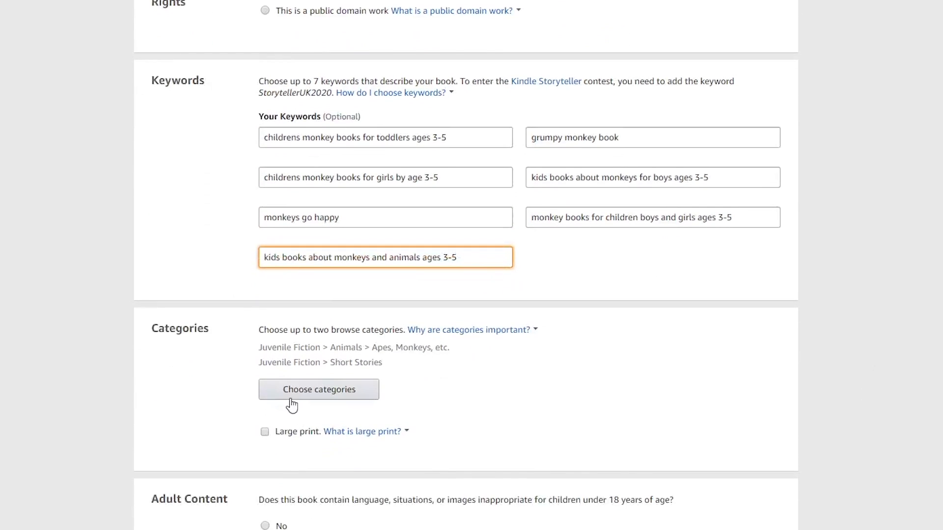
# Answer No to the adult content question and save the paperback details to continue to the content page
pyautogui.scroll(-3, 232, 435)
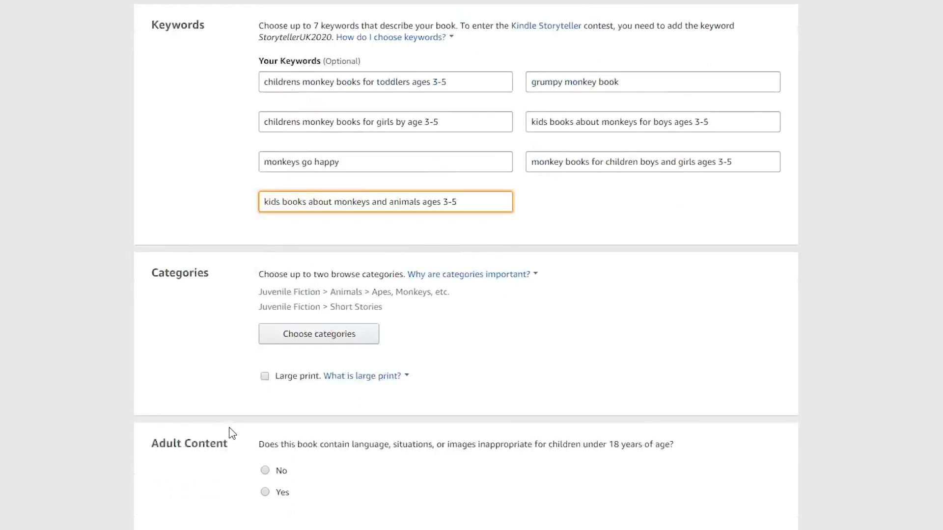
pyautogui.click(265, 391)
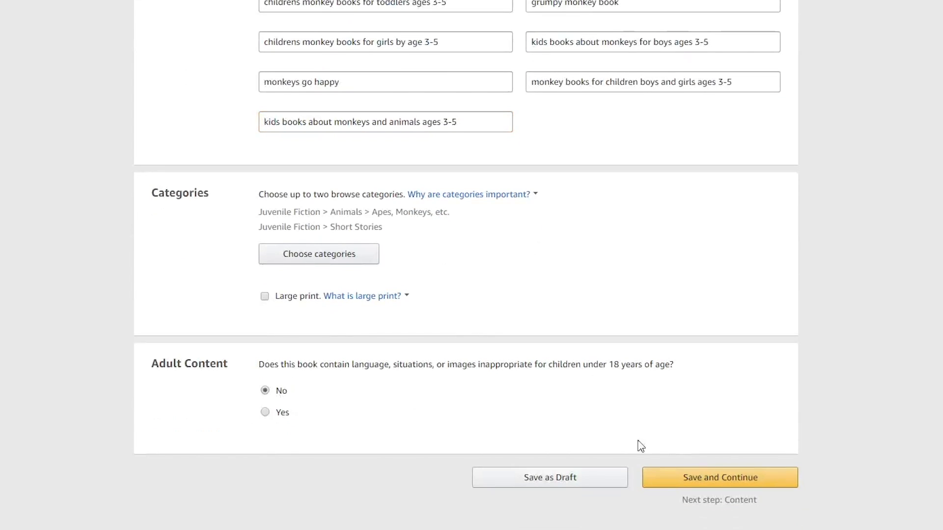
pyautogui.click(707, 484)
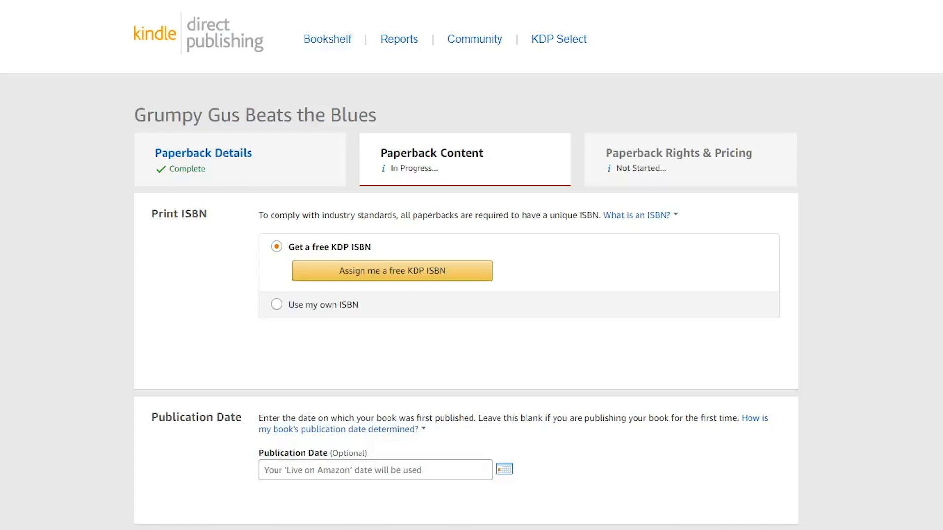
# Look at the option for using an own ISBN, then return to the free KDP ISBN and have it assigned
pyautogui.click(277, 306)
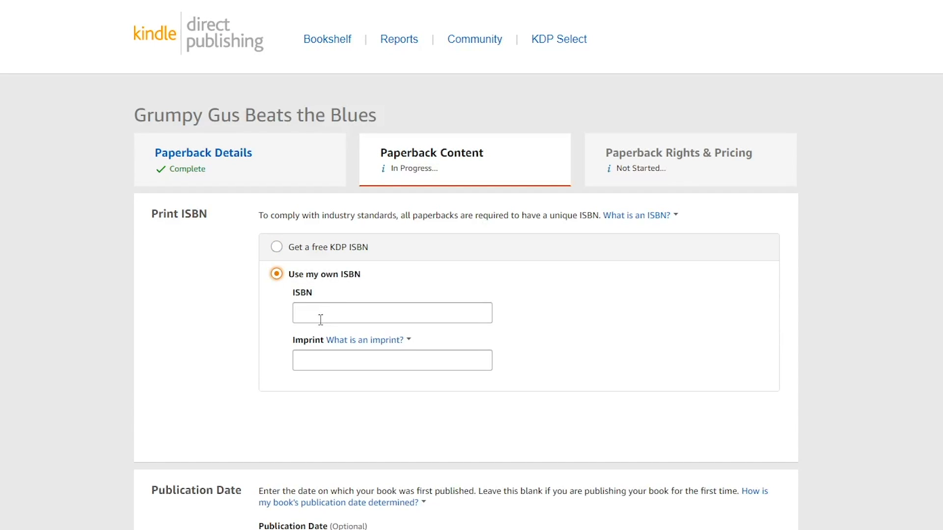
pyautogui.click(276, 247)
pyautogui.click(302, 278)
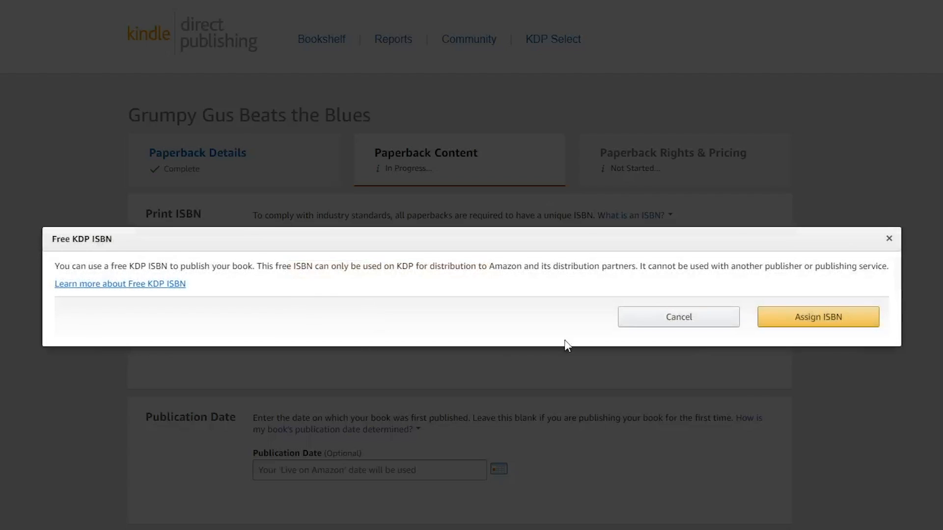
pyautogui.click(845, 325)
# Check the publication date calendar, close it with the date left blank, and go on to the print options
pyautogui.scroll(-3, 176, 374)
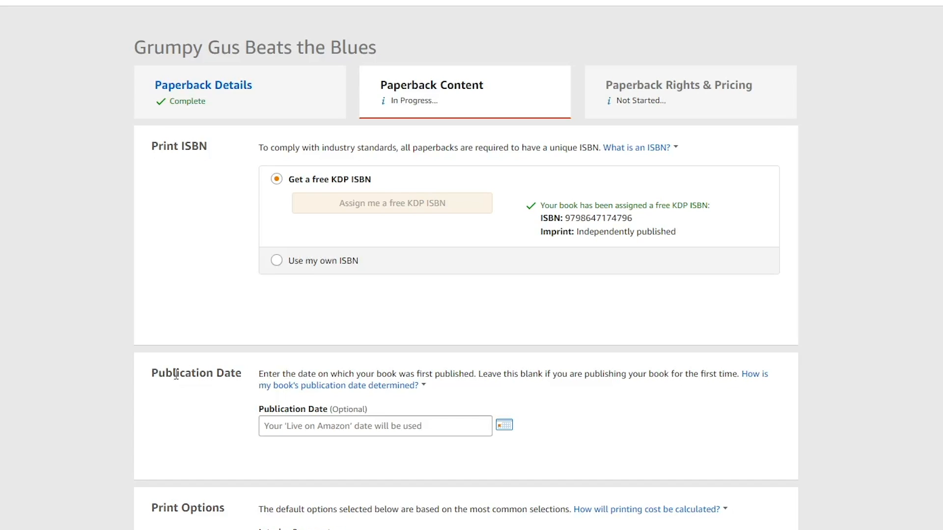
pyautogui.click(311, 292)
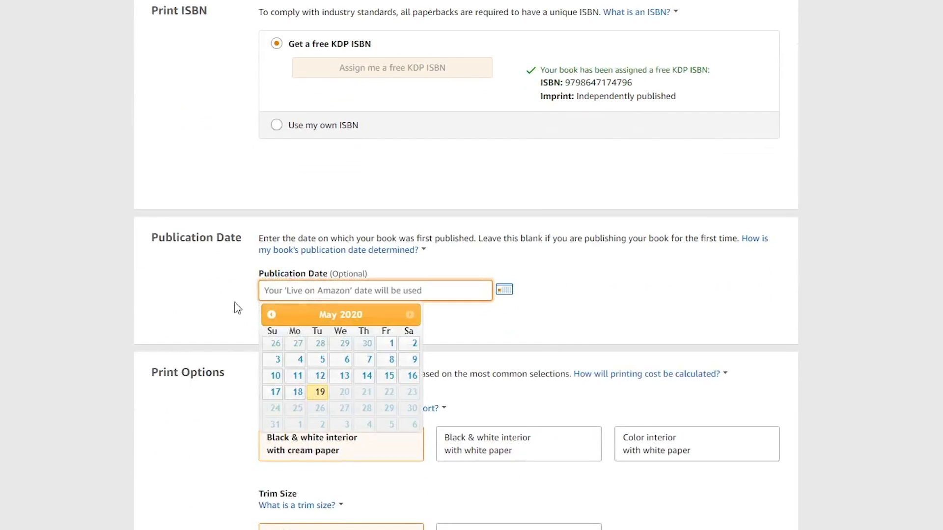
pyautogui.click(189, 308)
pyautogui.scroll(-1, 179, 318)
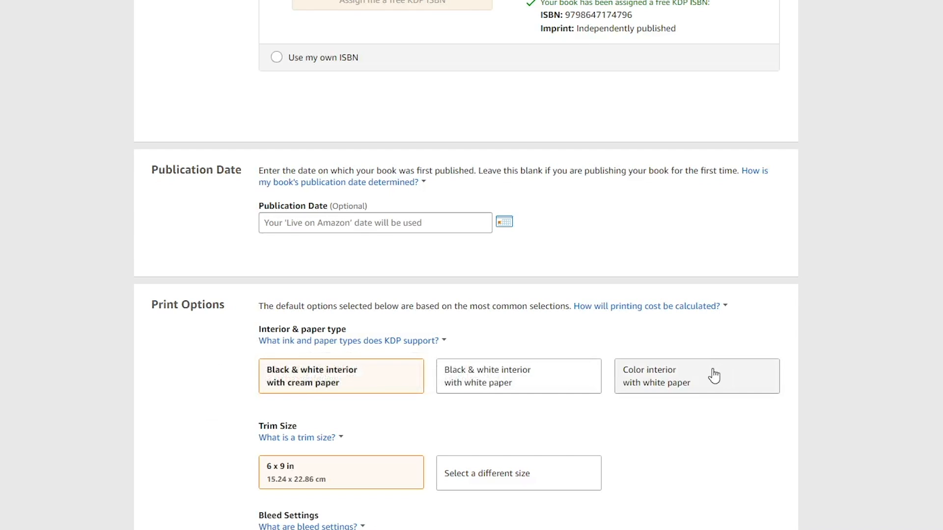
# Choose a color interior with white paper and an 8.25 x 8.25 in trim size for the paperback
pyautogui.click(654, 376)
pyautogui.scroll(-1, 186, 375)
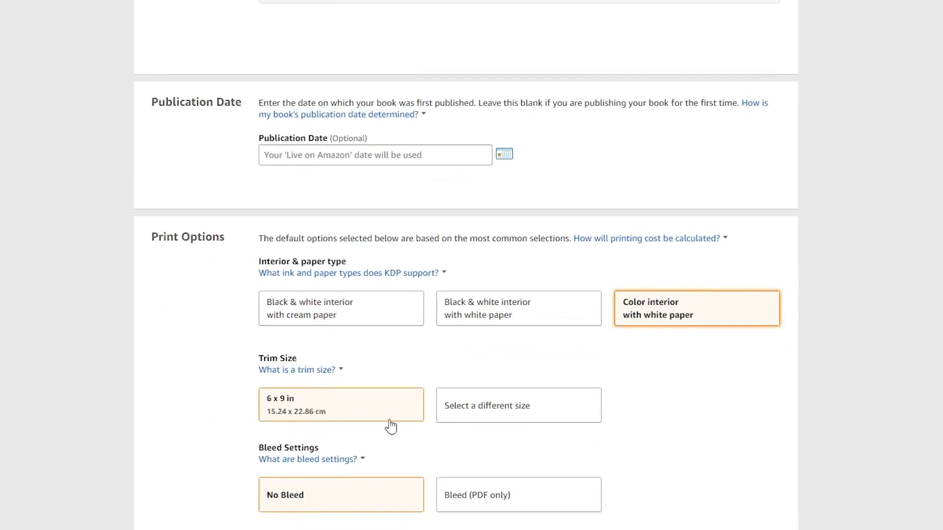
pyautogui.click(467, 415)
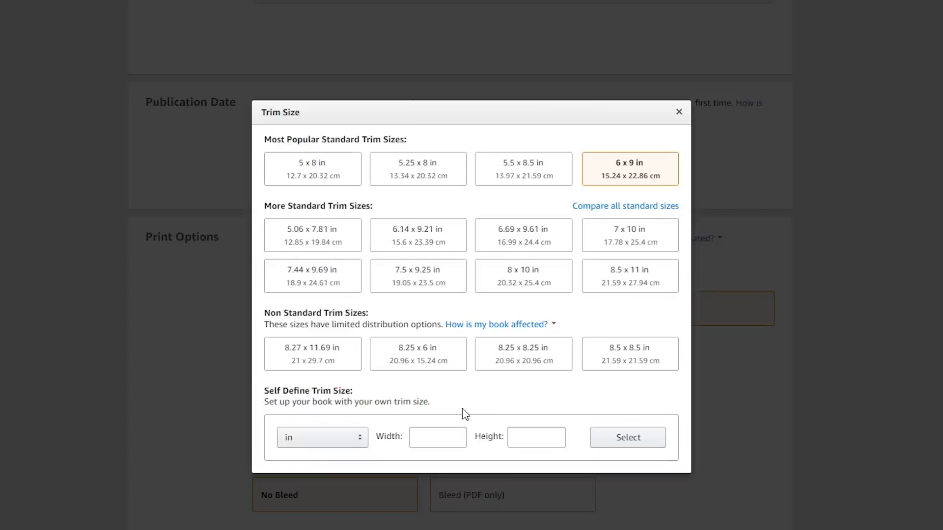
pyautogui.click(504, 366)
# Set the paperback's bleed setting to Bleed (PDF only) and its cover finish to Glossy
pyautogui.scroll(-1, 220, 490)
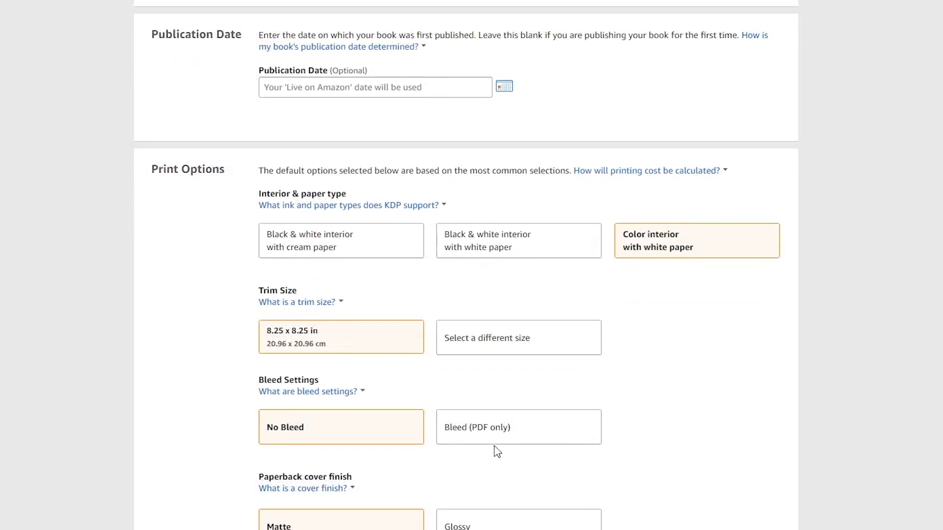
pyautogui.click(501, 432)
pyautogui.scroll(-1, 193, 494)
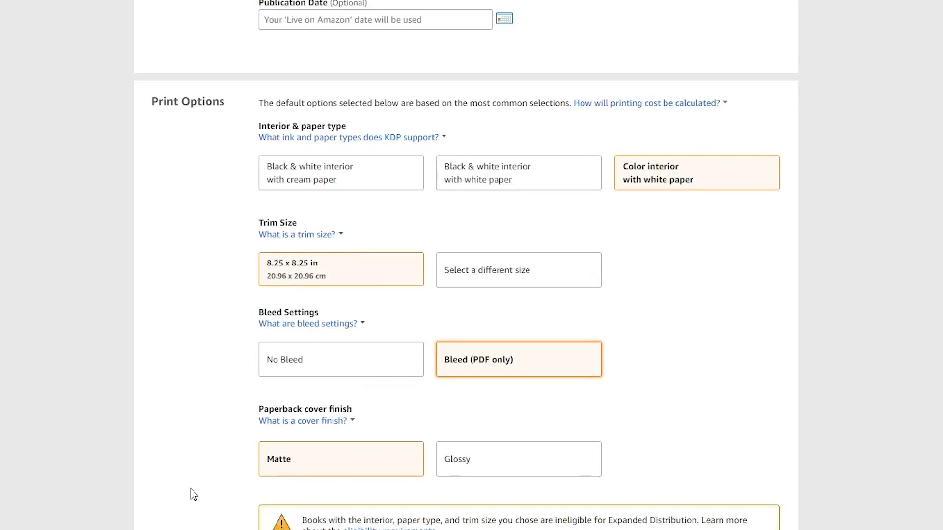
pyautogui.click(482, 472)
# Upload Grumpy Gus Meets Santa Claus CS.pdf as the paperback manuscript
pyautogui.scroll(-4, 229, 477)
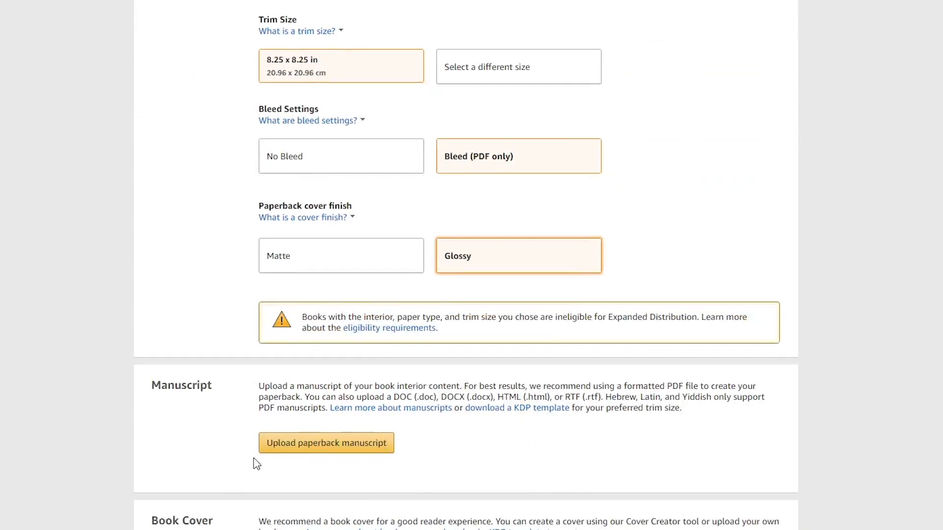
pyautogui.click(277, 449)
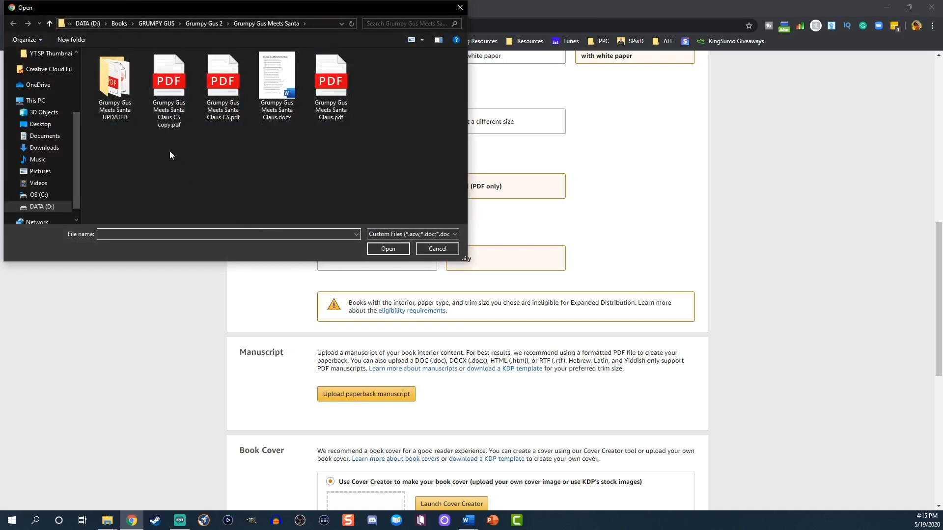
pyautogui.click(209, 98)
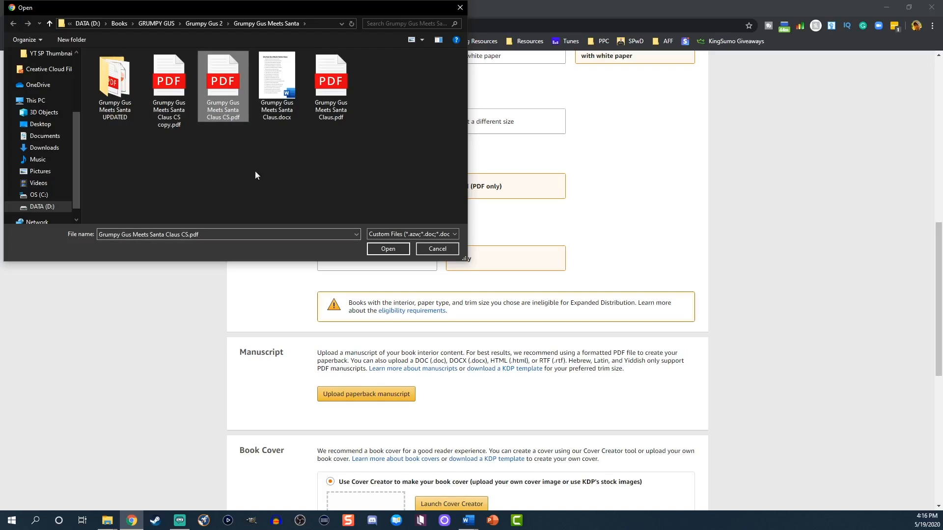
pyautogui.click(388, 249)
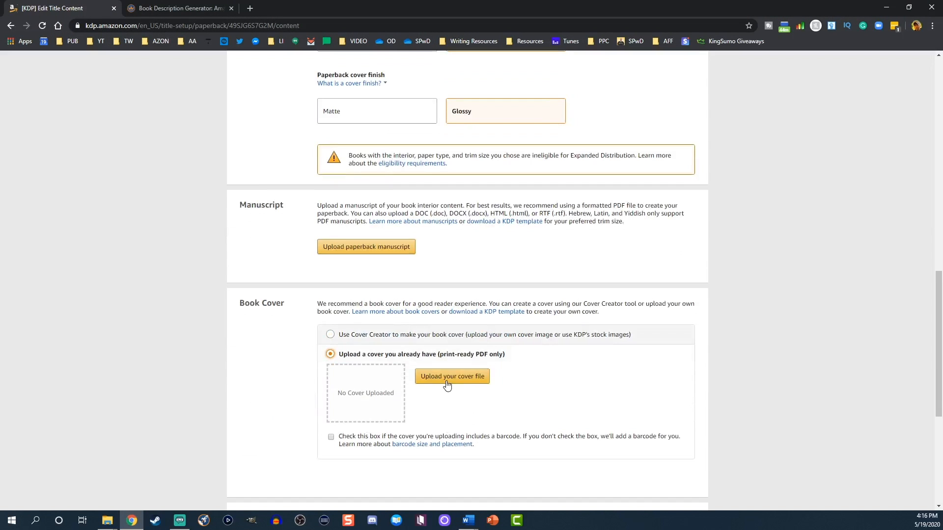
# Choose to upload an existing print-ready cover and upload Grumpy Gus Meets Santa Claus CS.pdf as the cover file
pyautogui.click(449, 377)
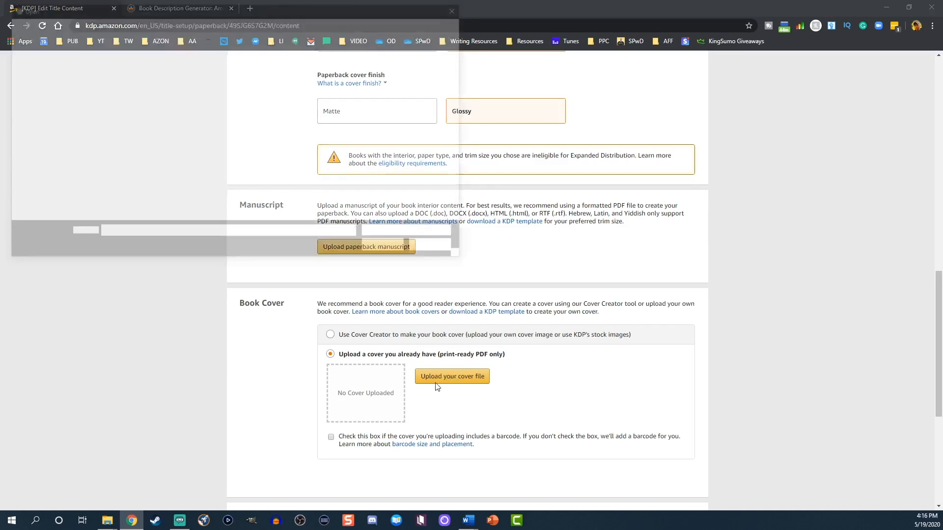
pyautogui.click(222, 114)
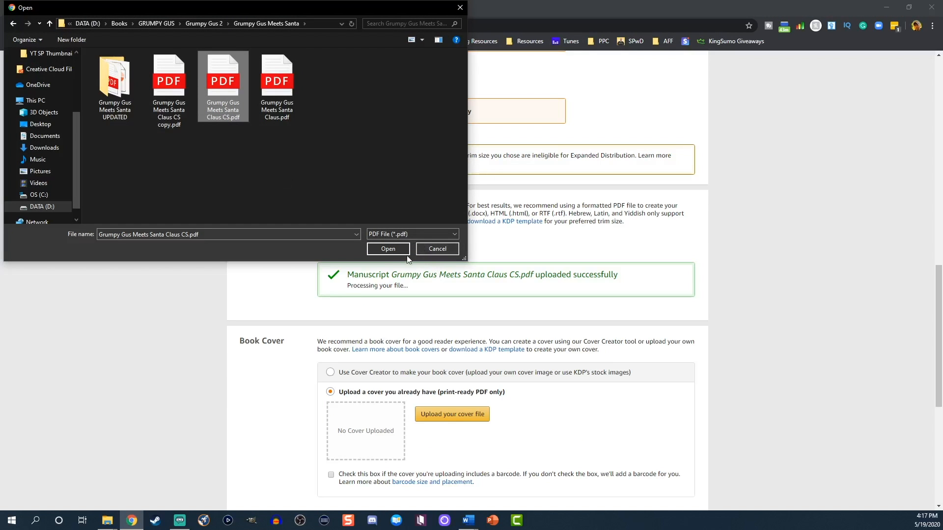
pyautogui.click(391, 247)
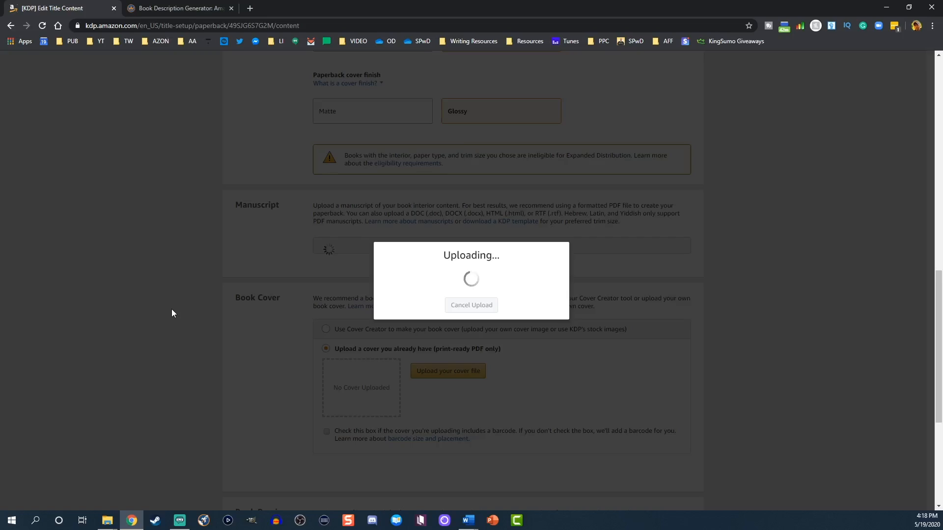
# Launch the print previewer and check the cover, the first interior spreads and page 2 listed under the automatic fixes
pyautogui.scroll(-3, 403, 463)
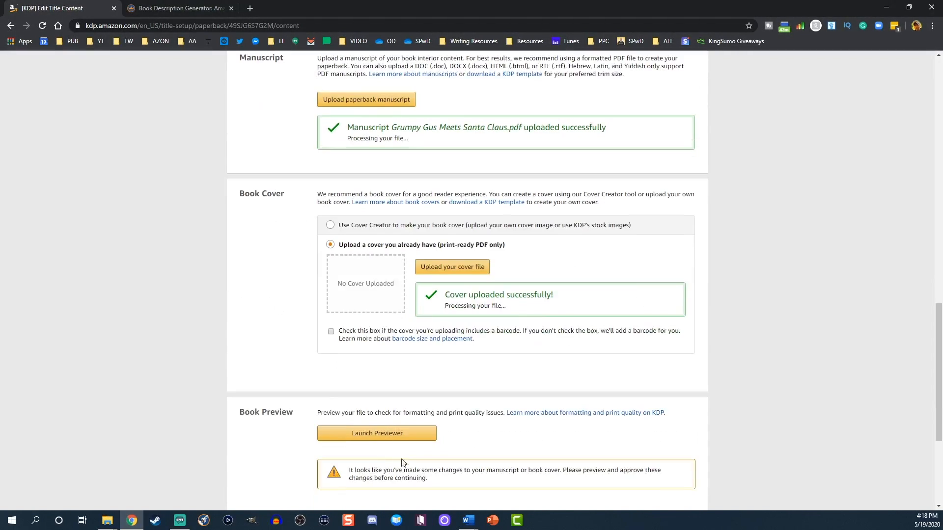
pyautogui.click(362, 444)
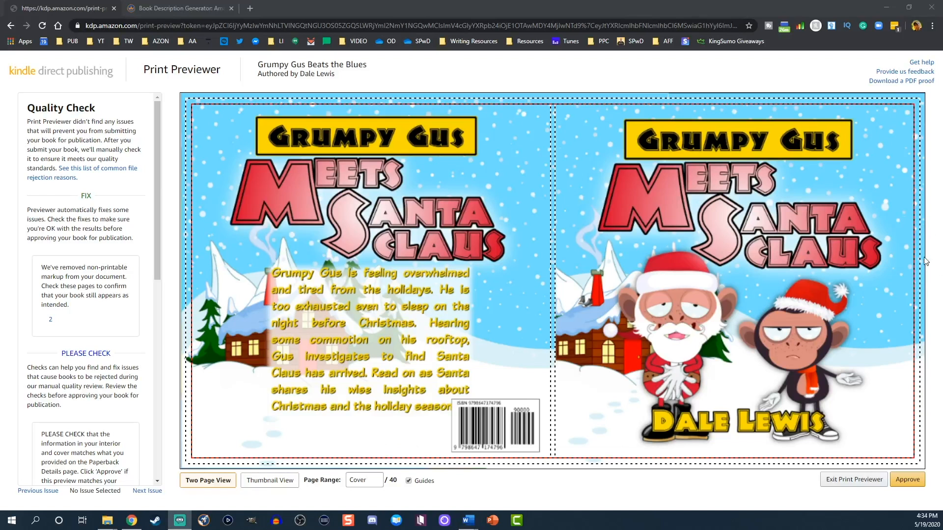
pyautogui.click(911, 252)
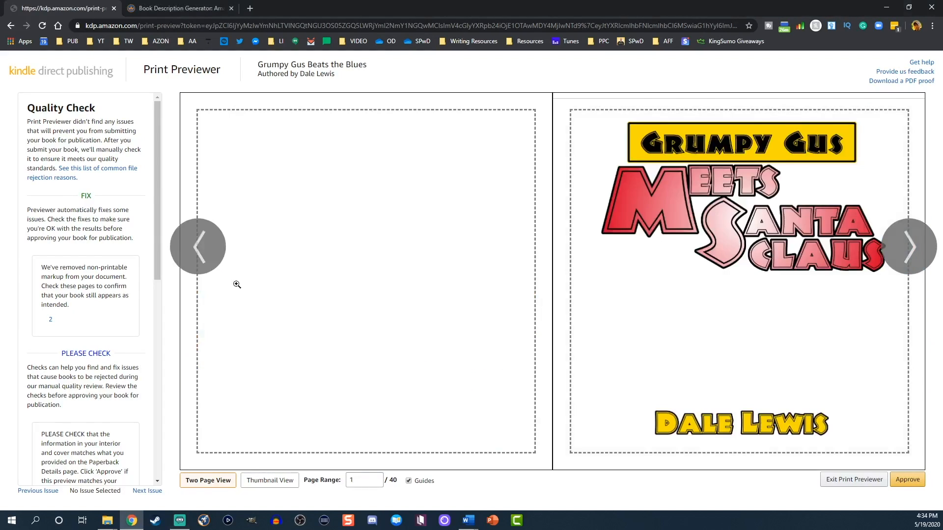
pyautogui.click(905, 254)
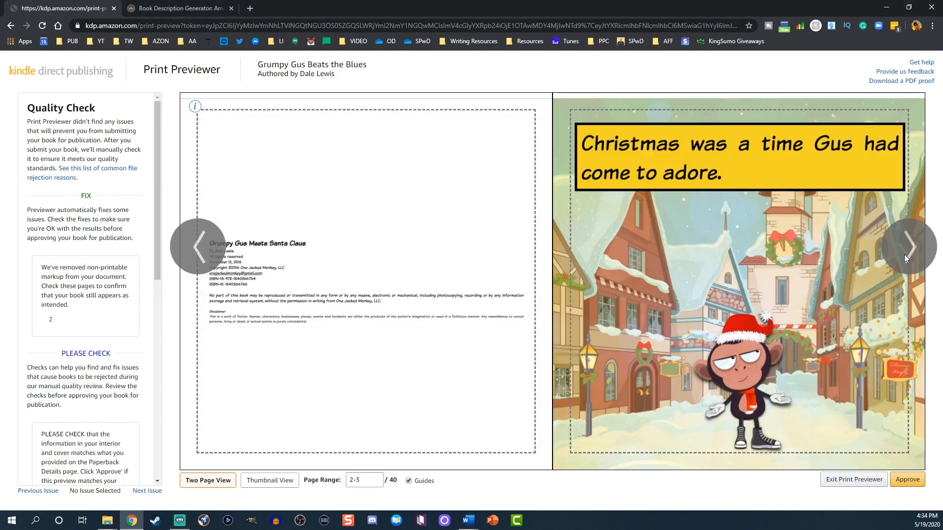
pyautogui.click(905, 259)
pyautogui.click(905, 258)
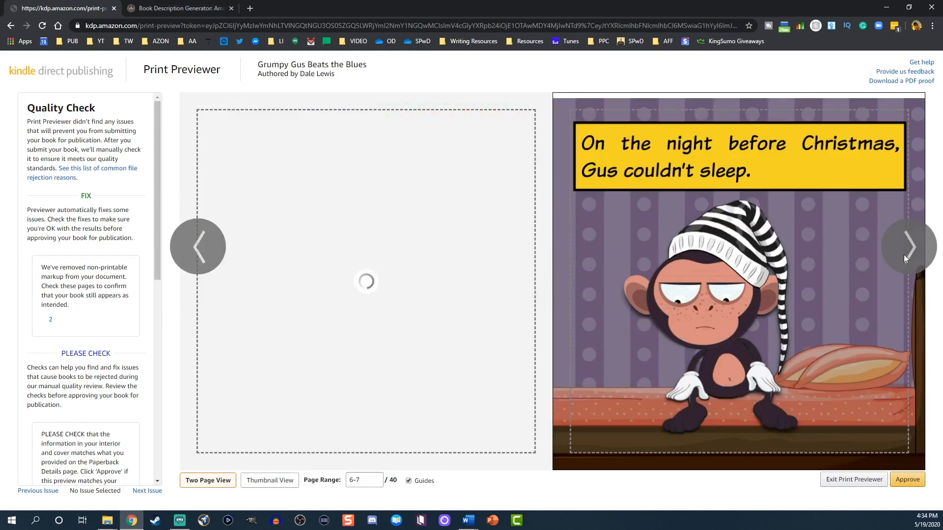
pyautogui.click(50, 320)
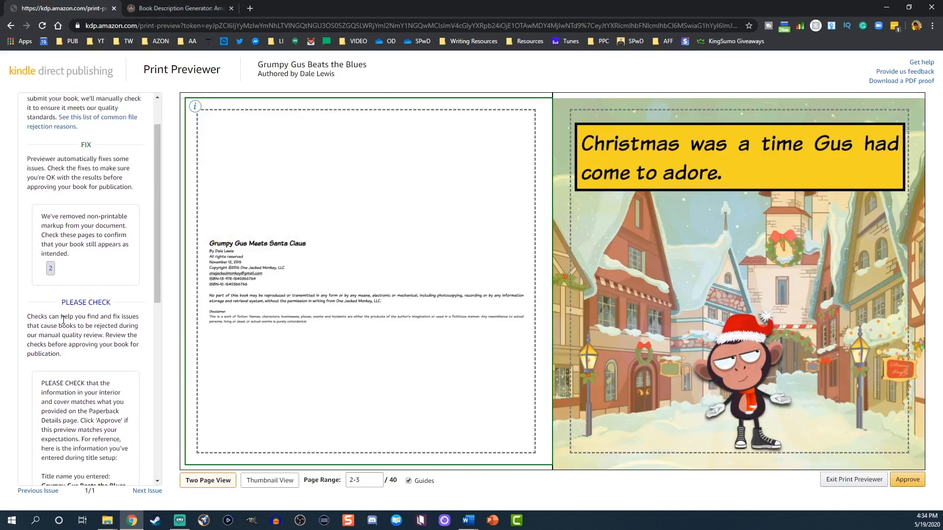
# Approve the print preview, review the content summary and printing cost, and save to continue to pricing
pyautogui.click(910, 482)
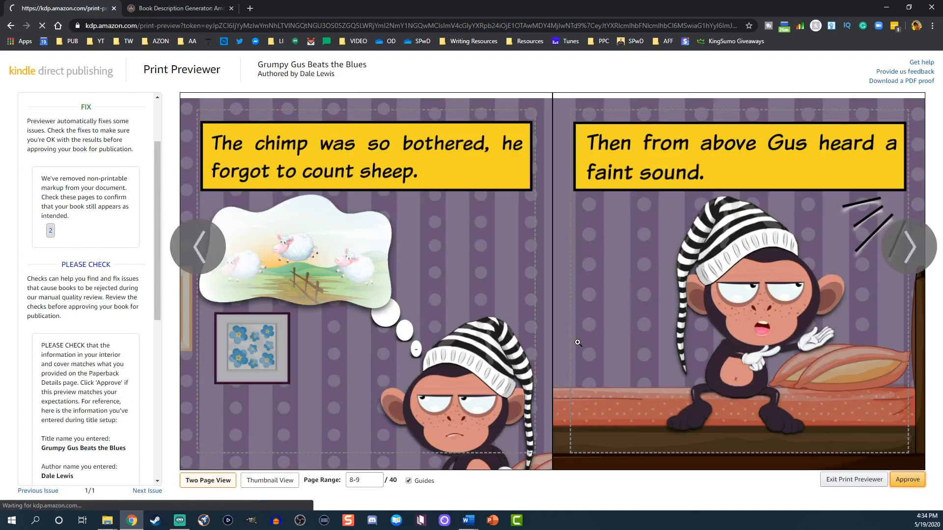
pyautogui.scroll(-8, 520, 407)
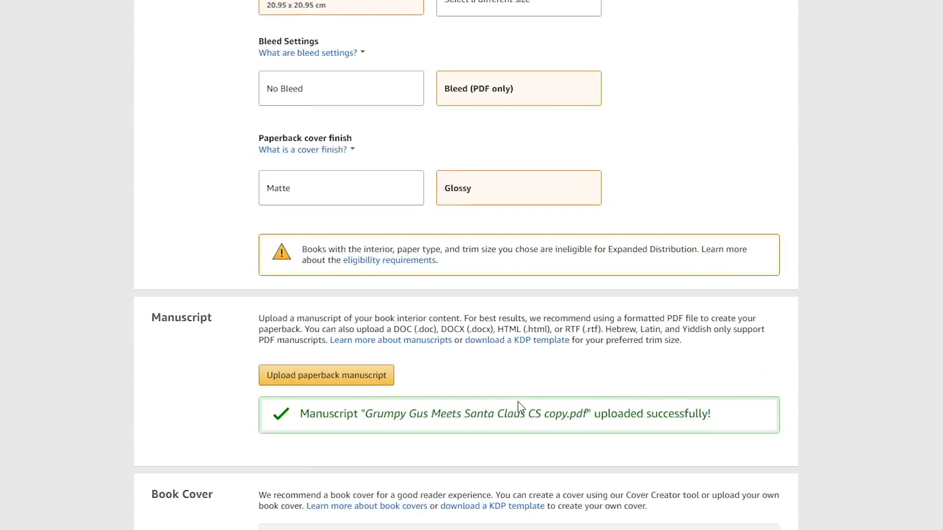
pyautogui.scroll(-8, 520, 407)
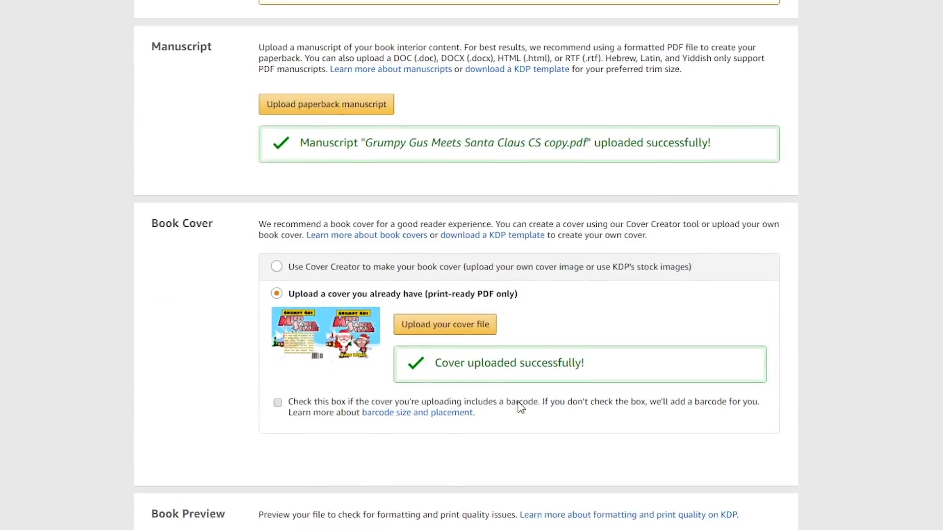
pyautogui.scroll(-3, 529, 413)
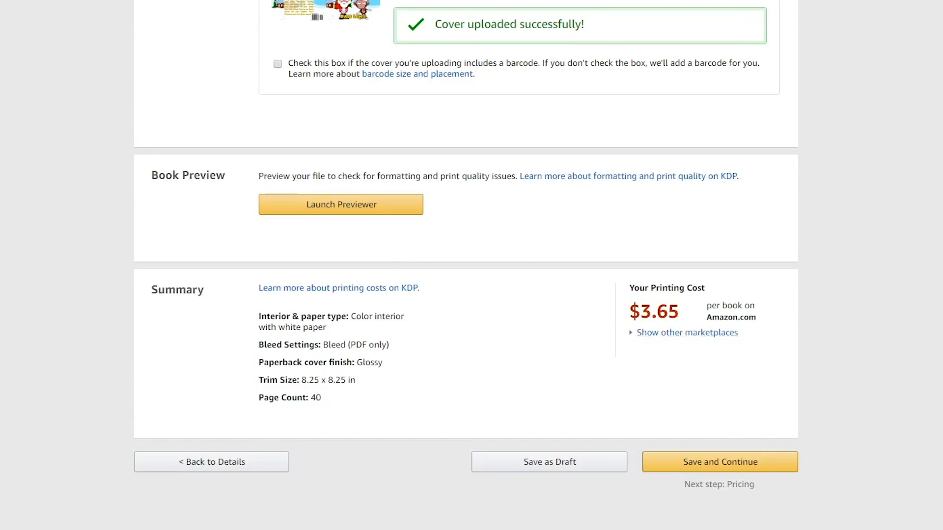
pyautogui.click(707, 463)
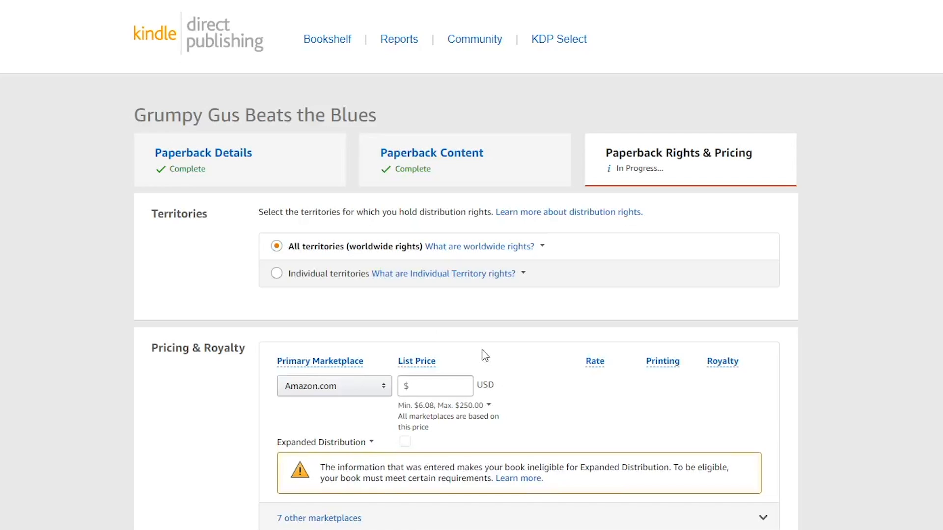
# Keep all territories (worldwide rights) as the distribution territory and set the Amazon.com list price to $8.99
pyautogui.click(277, 274)
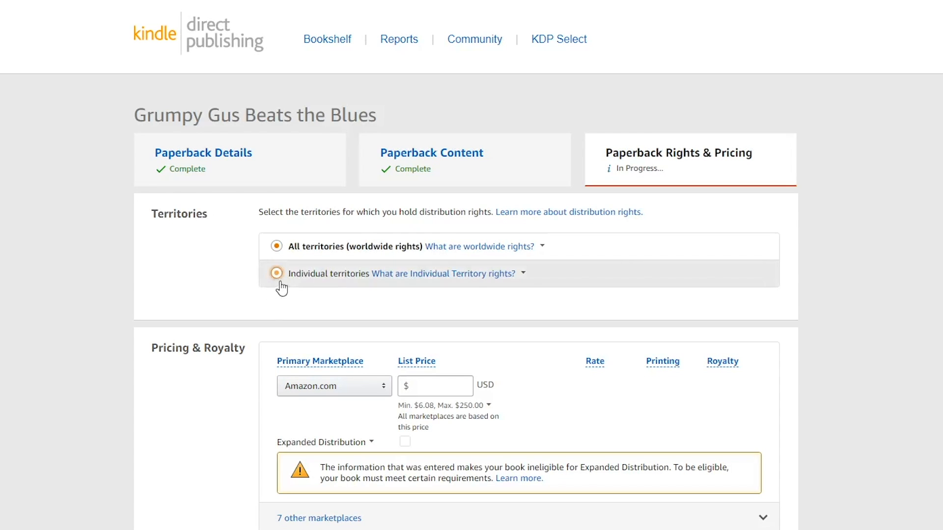
pyautogui.click(276, 249)
pyautogui.scroll(-1, 204, 300)
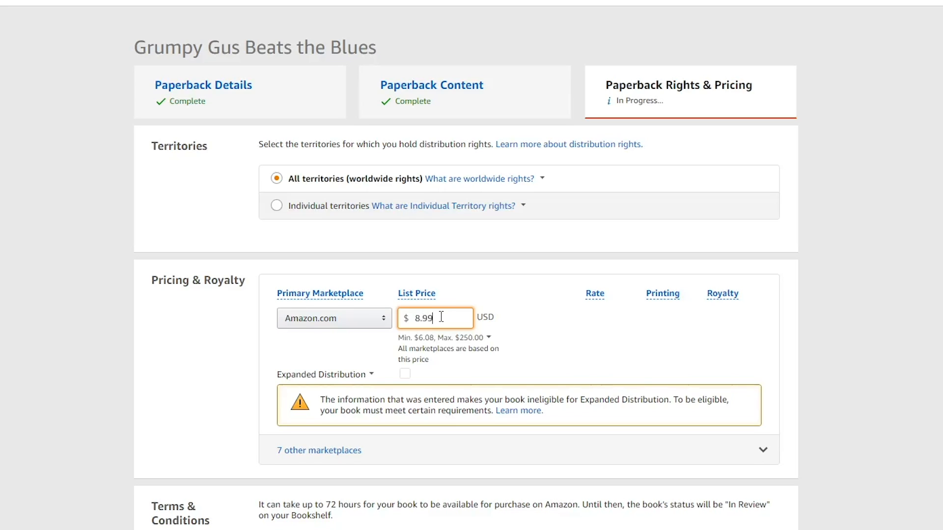
pyautogui.click(426, 346)
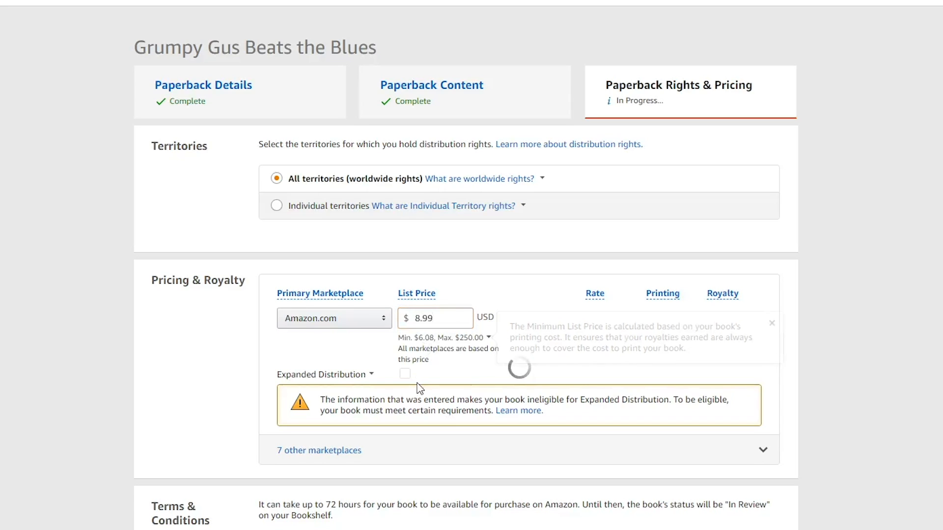
# Look at the Expanded Distribution information and its rate, printing and royalty figures
pyautogui.click(314, 374)
pyautogui.click(559, 391)
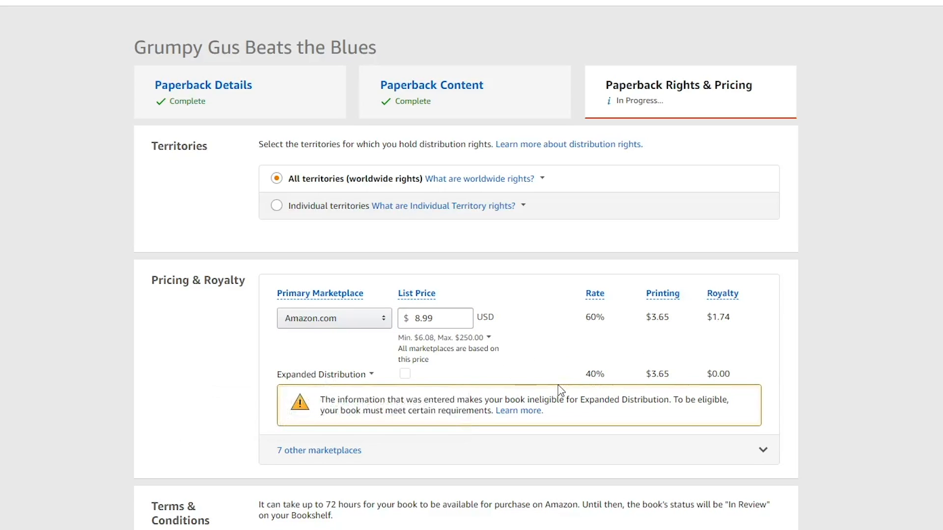
pyautogui.click(341, 380)
pyautogui.click(283, 365)
pyautogui.moveTo(571, 377); pyautogui.dragTo(765, 367)
pyautogui.click(764, 373)
# Expand the other marketplaces and set the list prices to £7.99 on Amazon.co.uk and €8.40 on Amazon.de
pyautogui.click(323, 455)
pyautogui.scroll(-3, 213, 444)
pyautogui.click(462, 414)
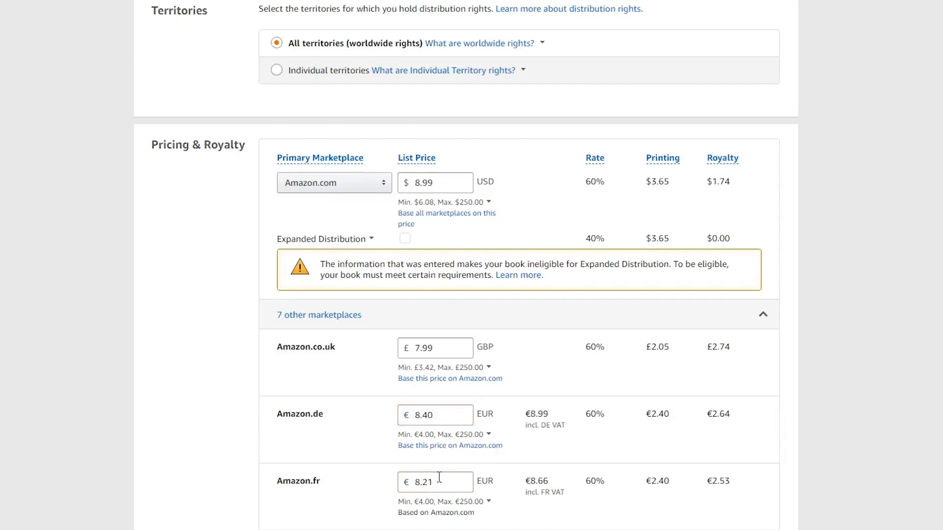
# Set the list prices to €8.52 on Amazon.fr and €8.64 on Amazon.es
pyautogui.click(439, 478)
pyautogui.scroll(-3, 440, 477)
pyautogui.press('BackSpace')
pyautogui.press('BackSpace')
pyautogui.write('60')
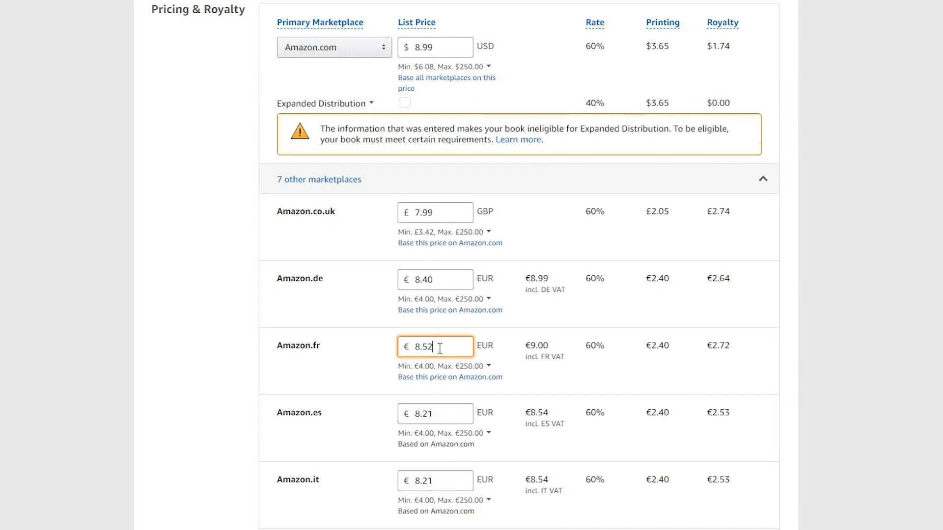
pyautogui.click(440, 414)
pyautogui.scroll(-1, 439, 414)
pyautogui.write('625')
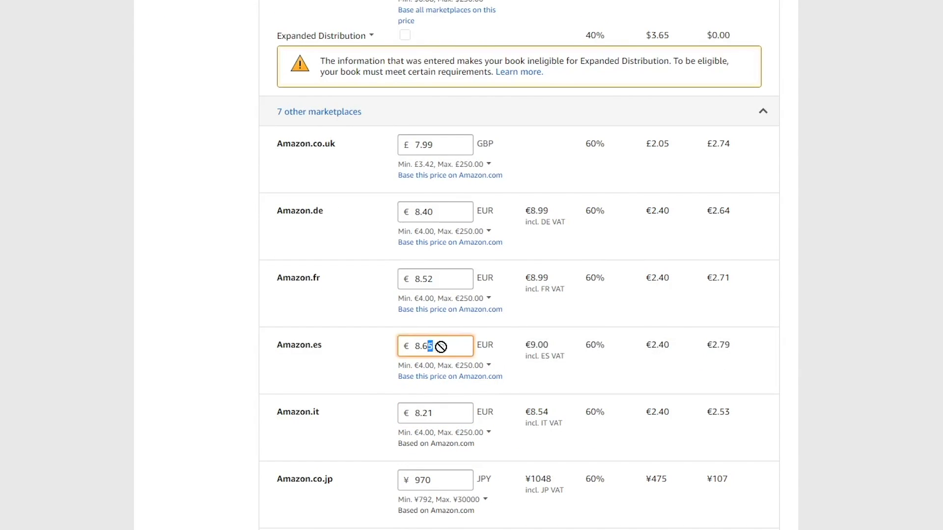
pyautogui.write('4')
# Set the list prices to €8.64 on Amazon.it, ¥925 on Amazon.co.jp and $12.99 on Amazon.ca
pyautogui.click(450, 412)
pyautogui.write('64')
pyautogui.click(437, 478)
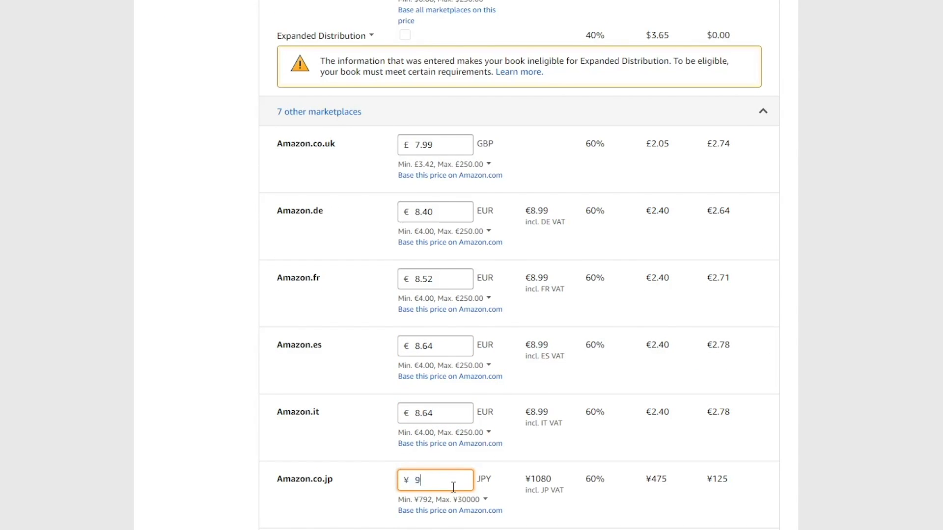
pyautogui.scroll(-4, 436, 483)
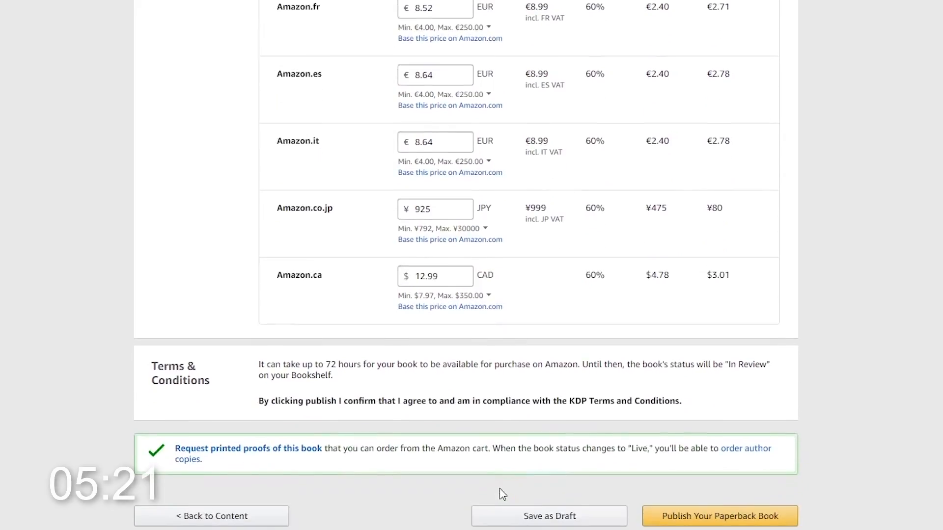